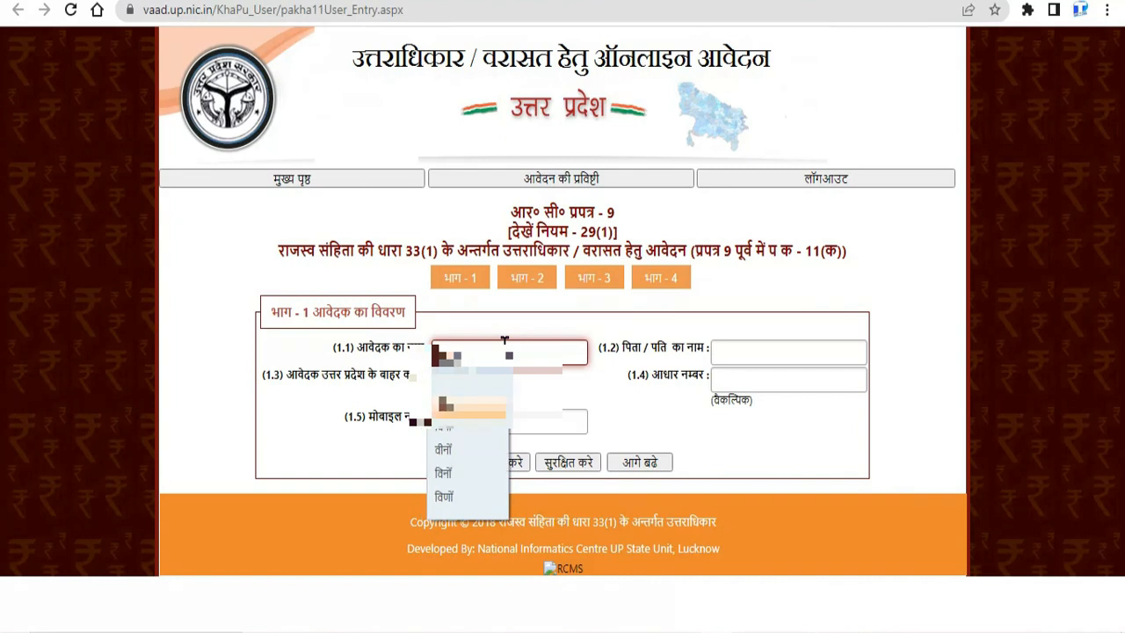
Enter the applicant's name and the father's or husband's name in Part 1, and answer नहीं to the applicant being from outside Uttar Pradesh
type("i")
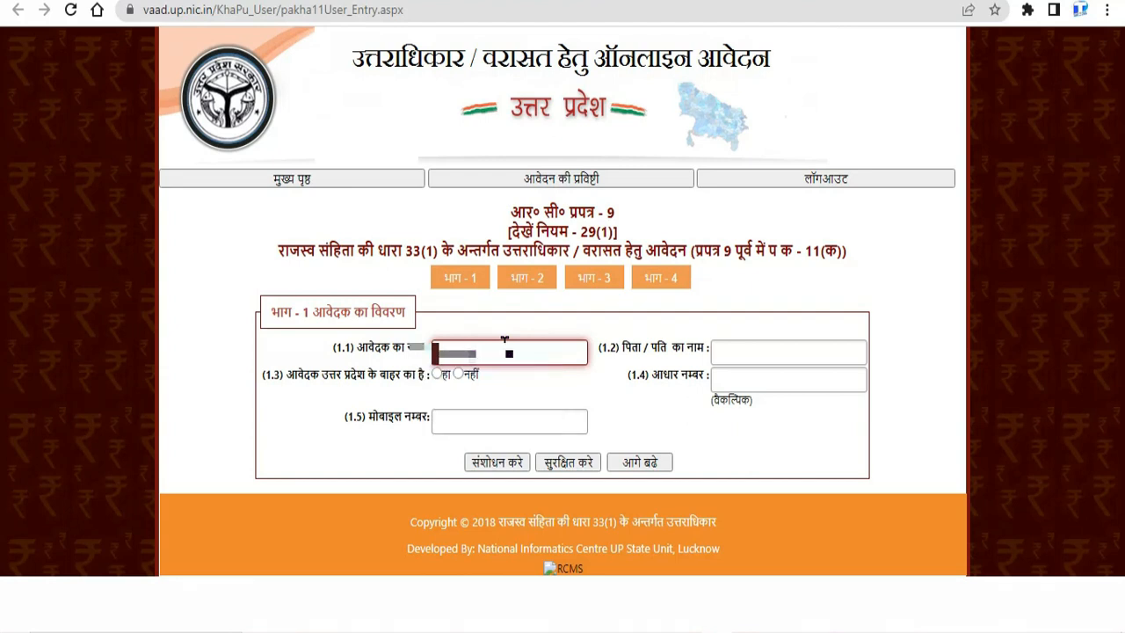
left_click(831, 357)
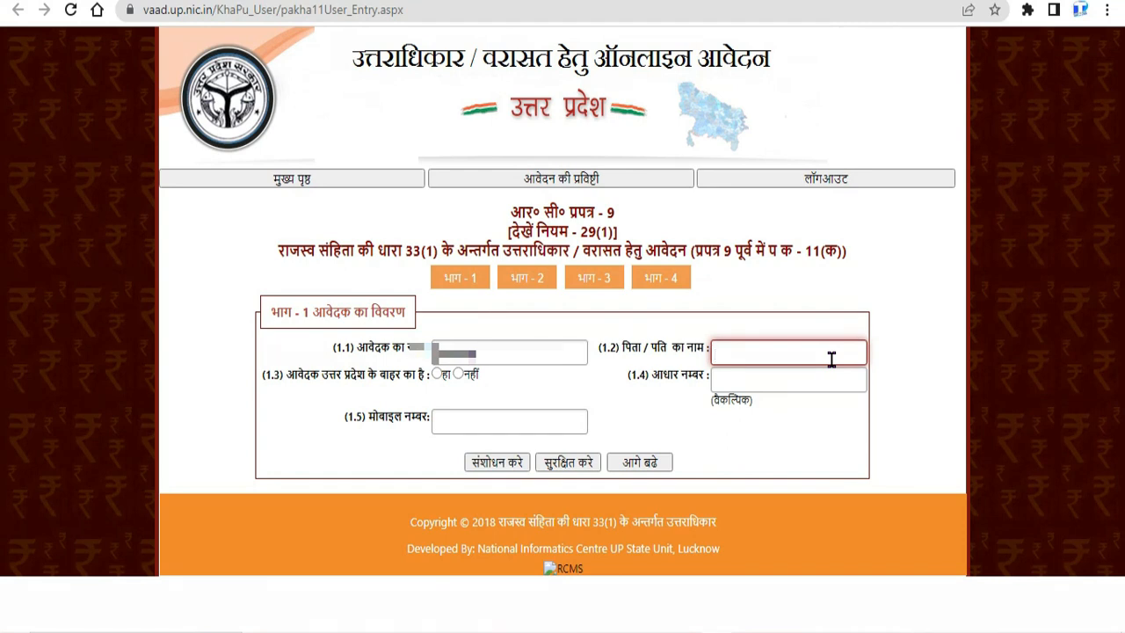
type("ram")
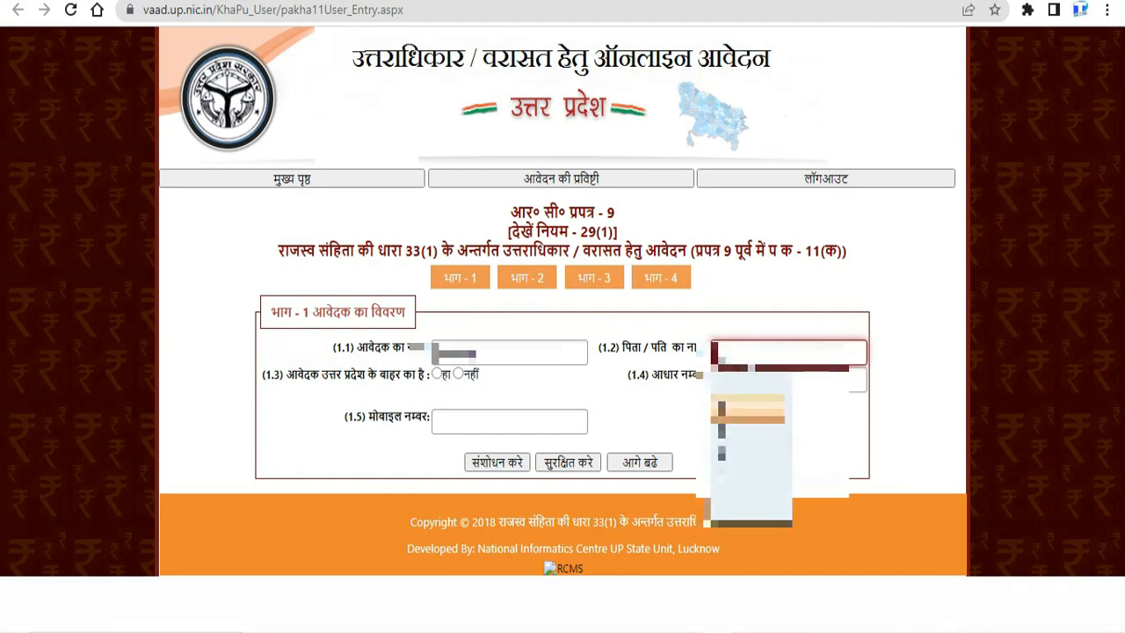
type("esh")
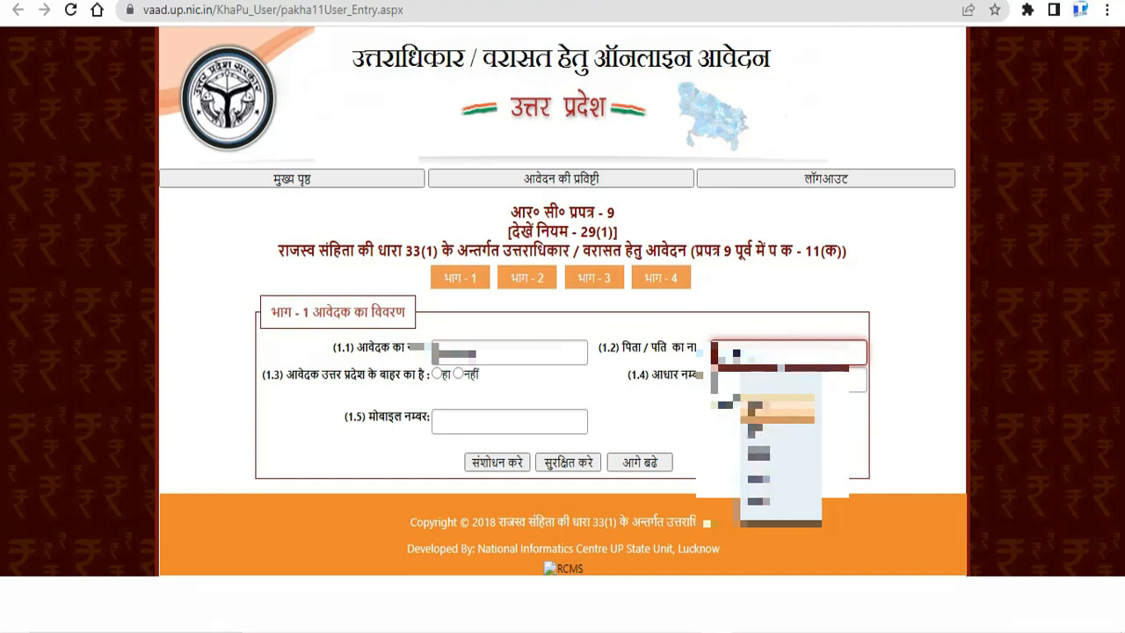
key("space")
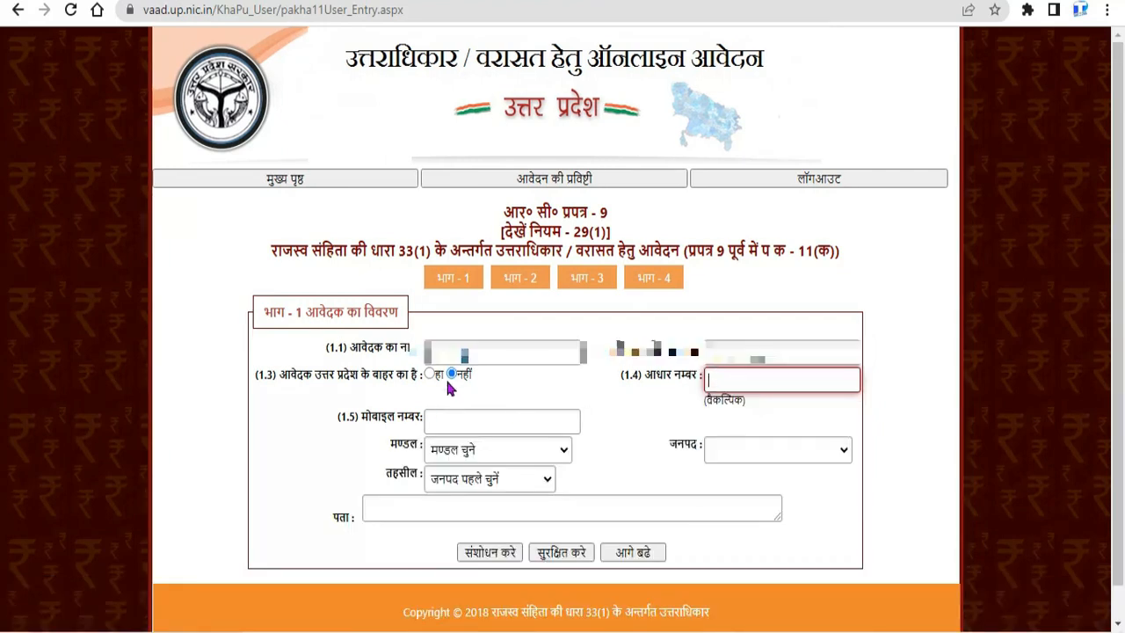
Fill in the applicant's mobile number, division, district, tehsil and address, and save Part 1
left_click(458, 420)
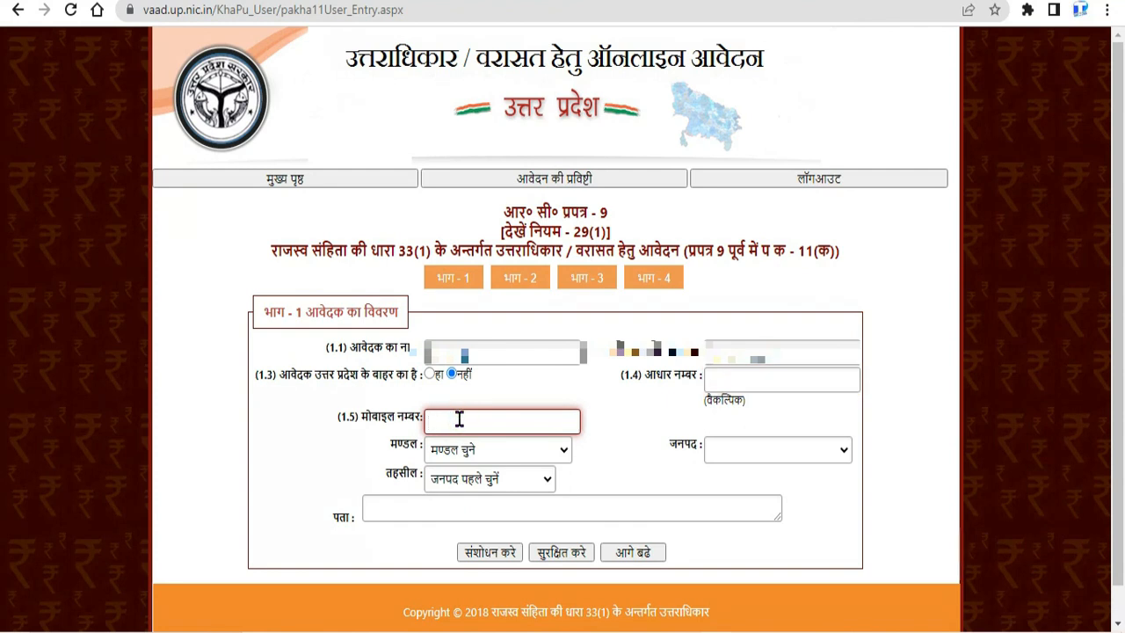
left_click(492, 453)
left_click(497, 382)
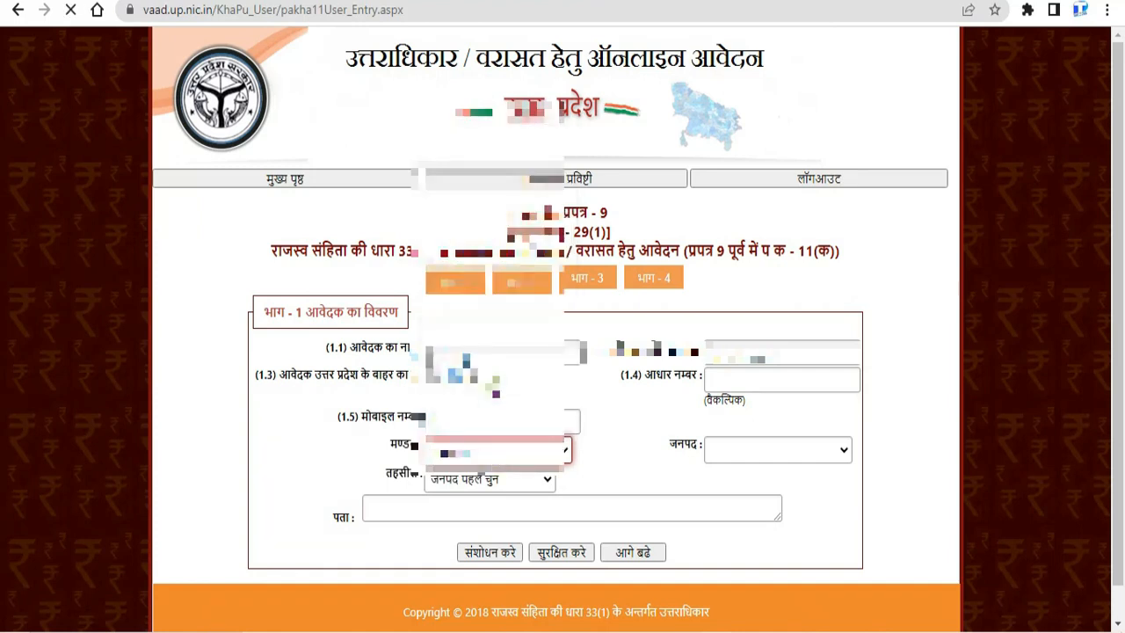
left_click(752, 449)
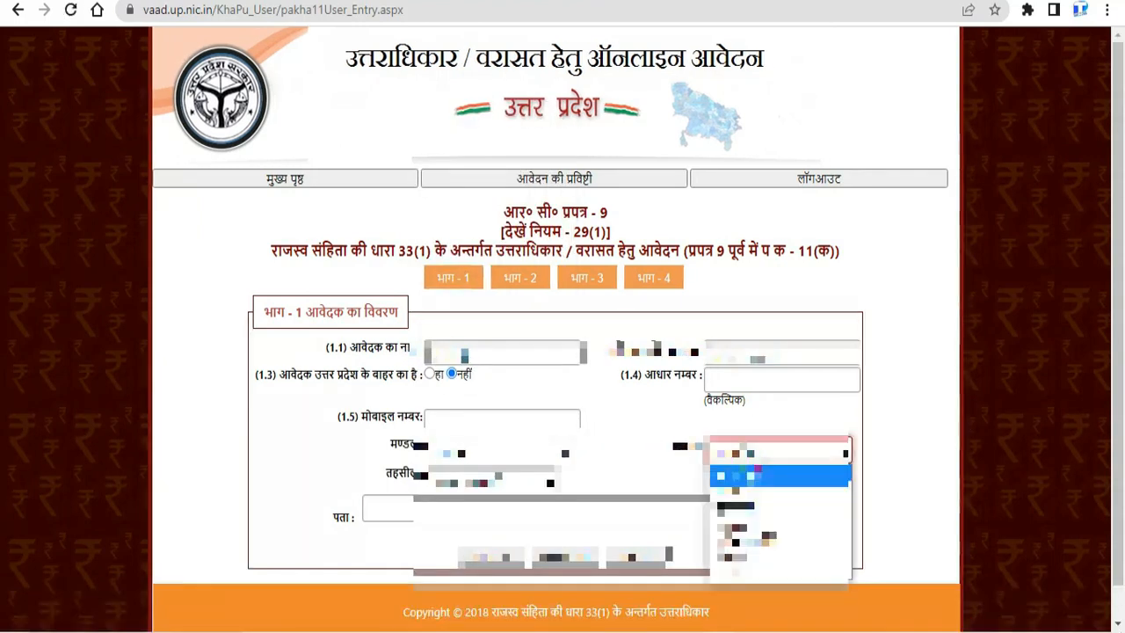
left_click(520, 484)
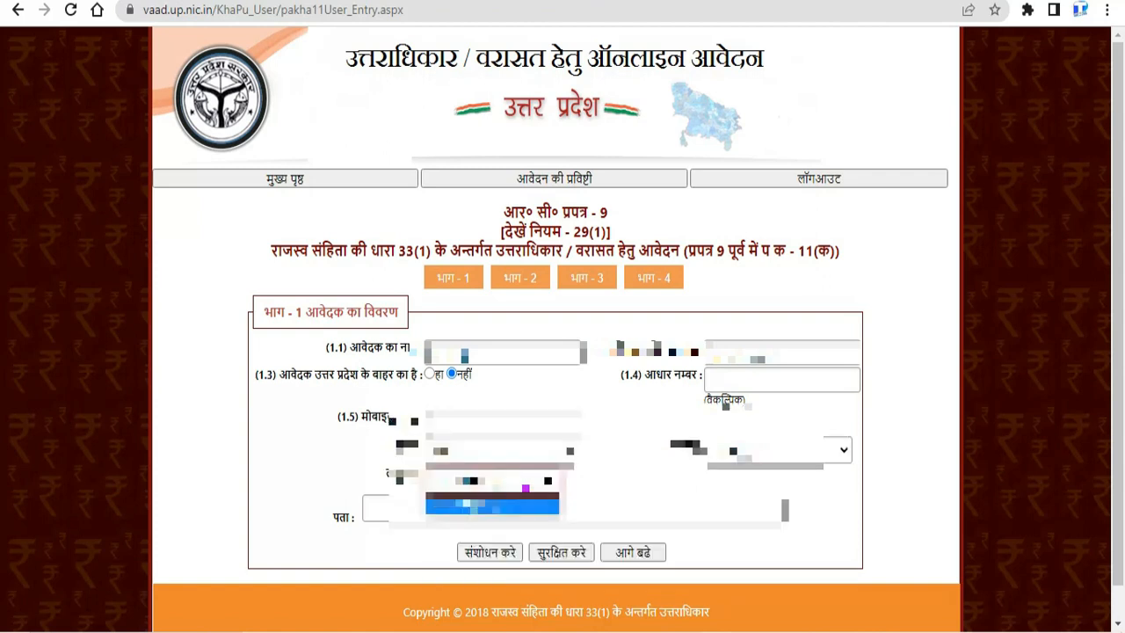
left_click(437, 516)
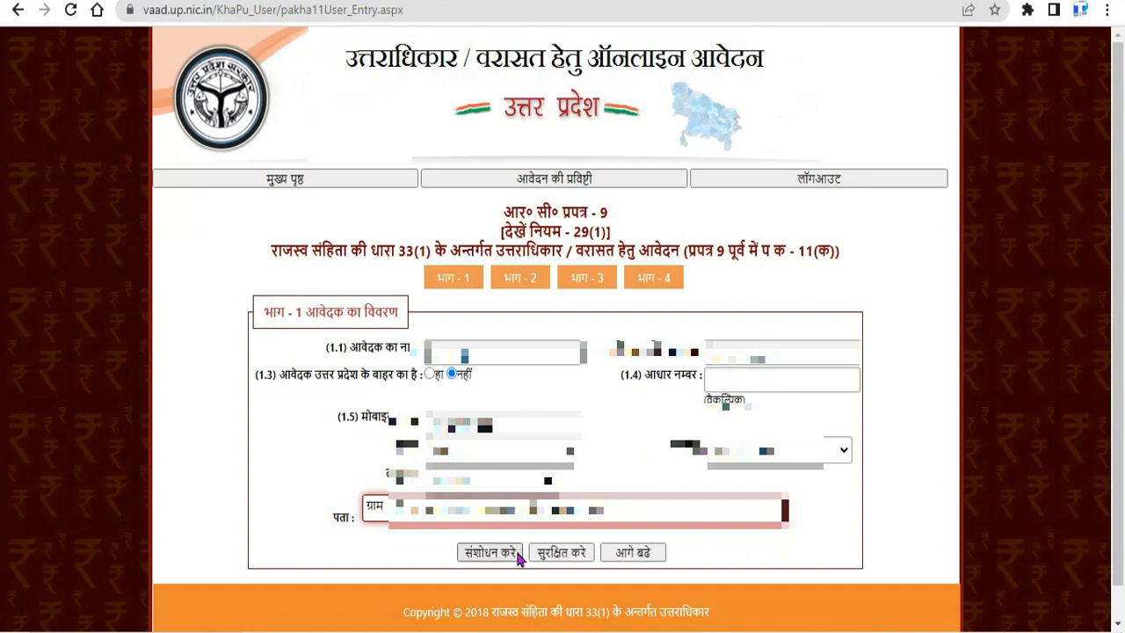
left_click(561, 552)
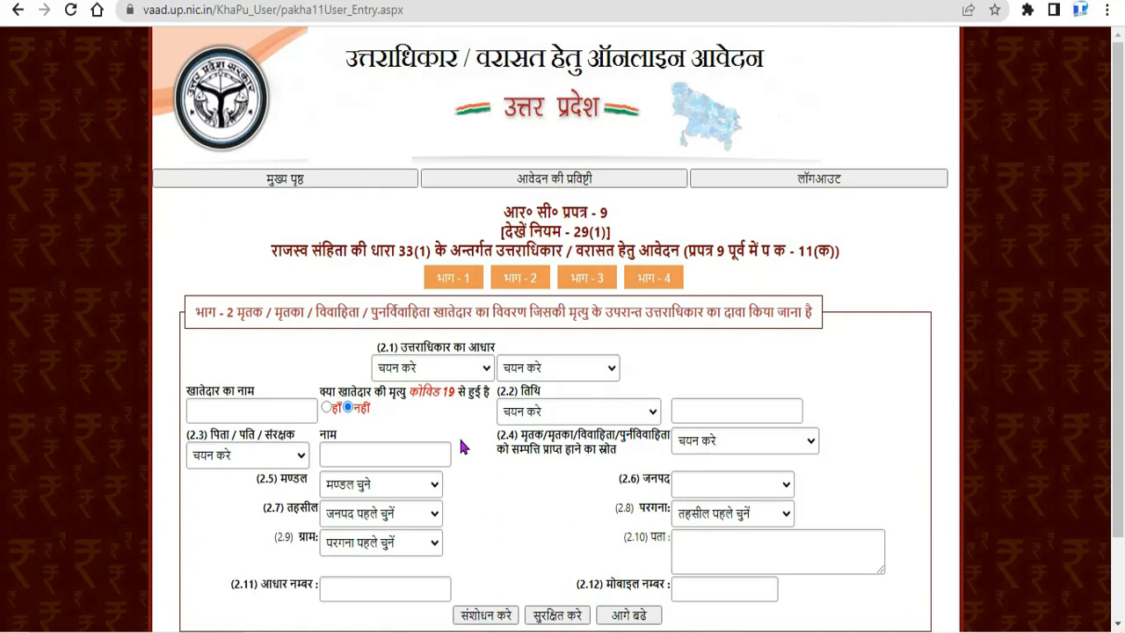
Set the basis of succession (2.1) in Part 2 to पुरुष खातेदार and खातेदार की मृत्यु
scroll(459, 435, "down", 1)
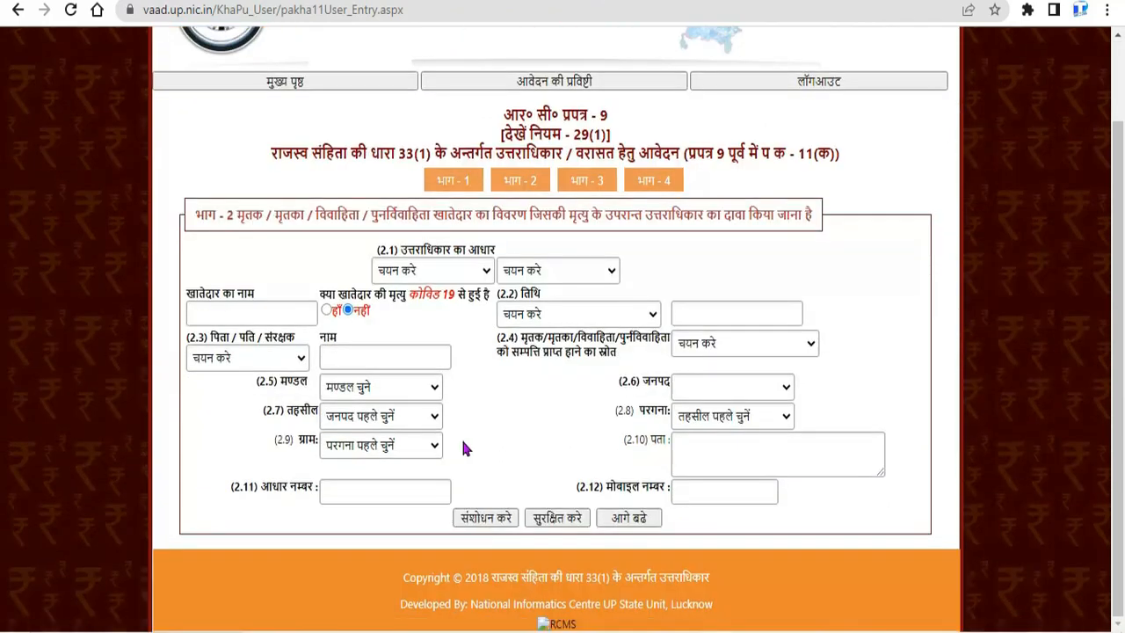
left_click(437, 273)
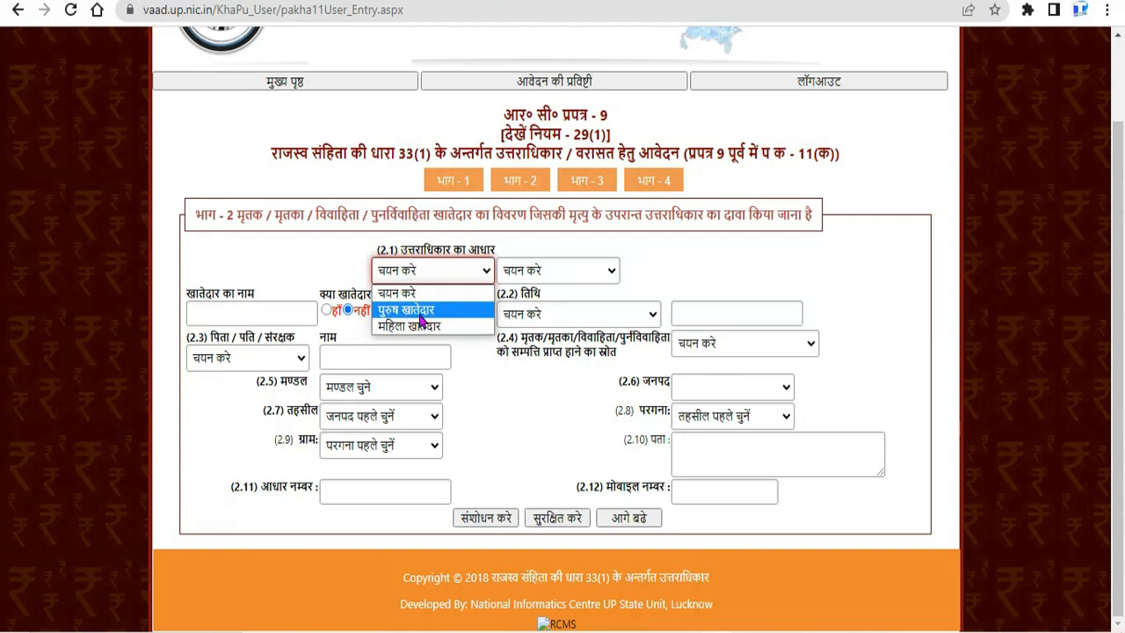
left_click(424, 312)
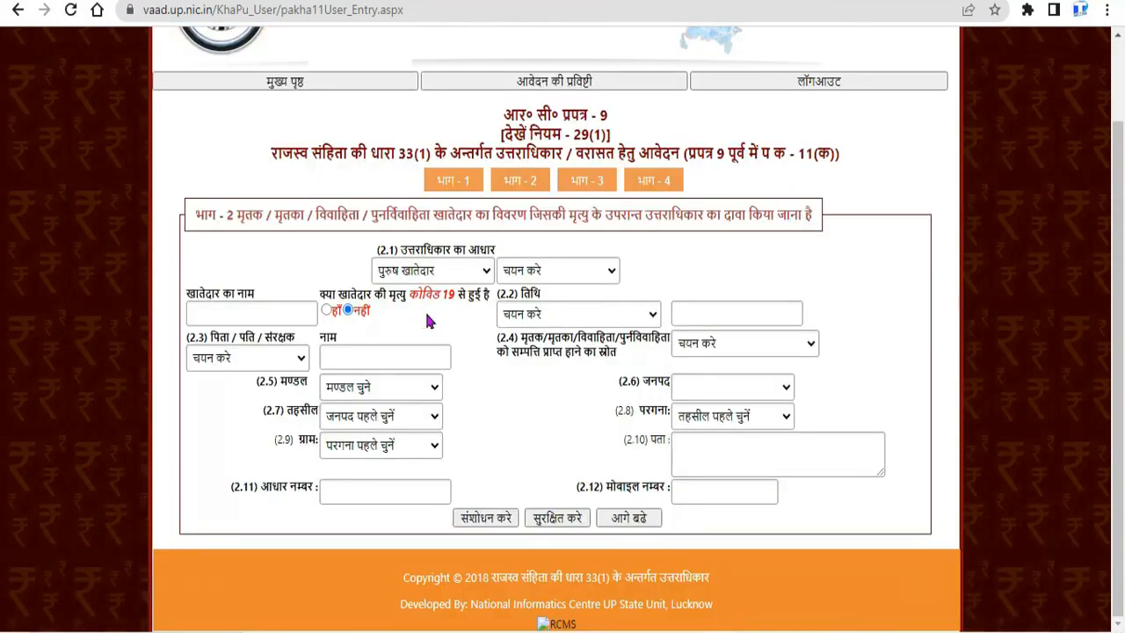
left_click(539, 278)
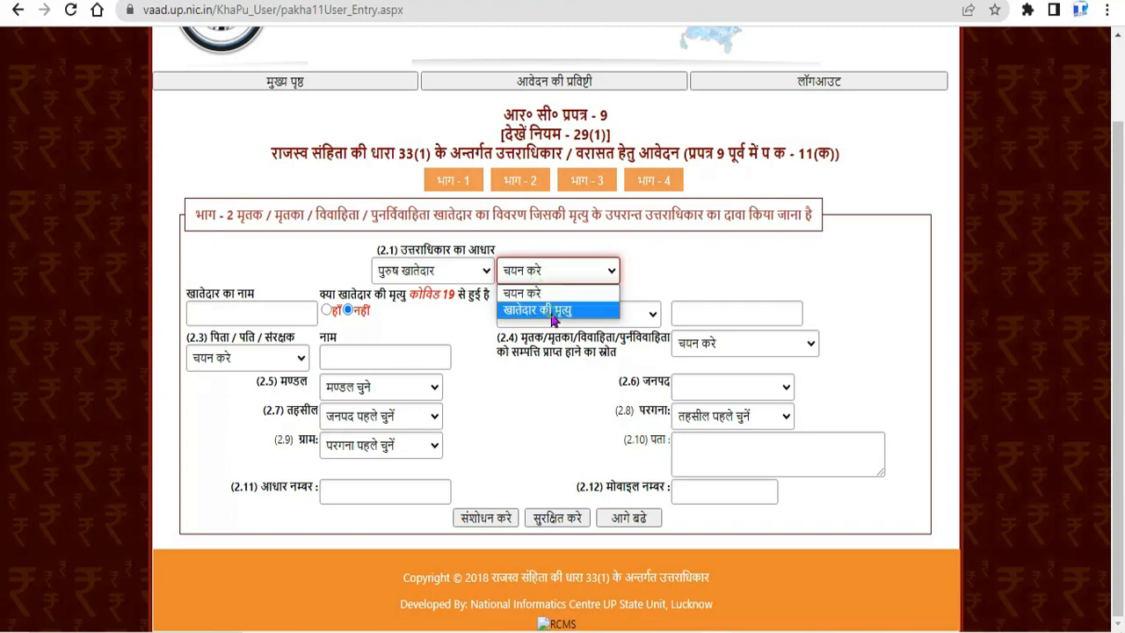
left_click(553, 311)
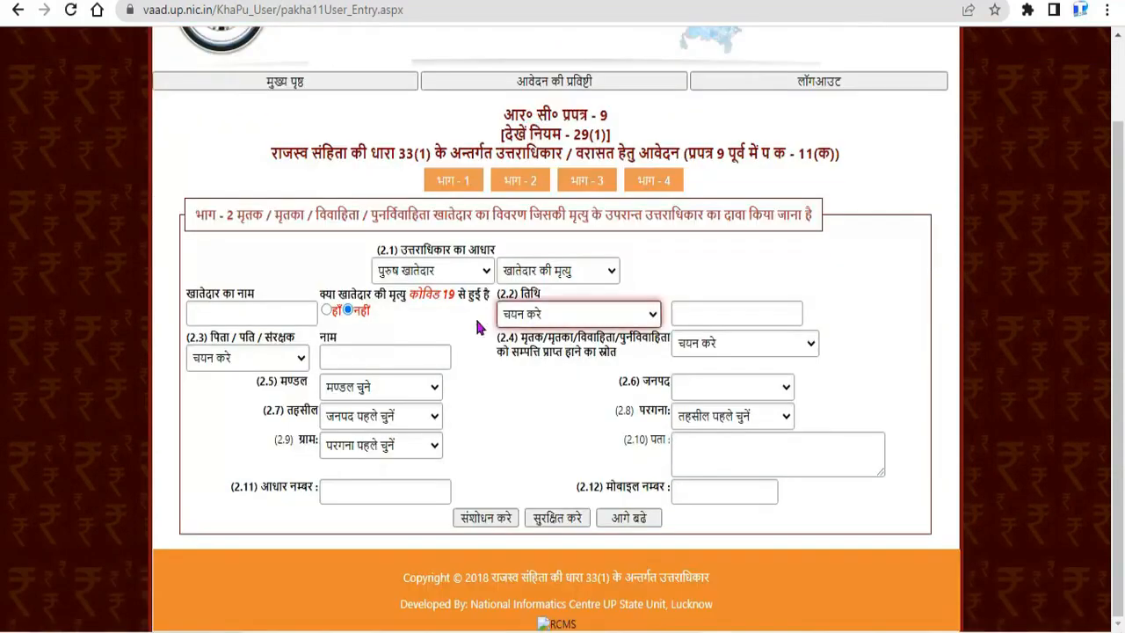
Set the date type (2.2) to खातेदार की मृत्यु की तिथि and view the calendar for its date
left_click(221, 311)
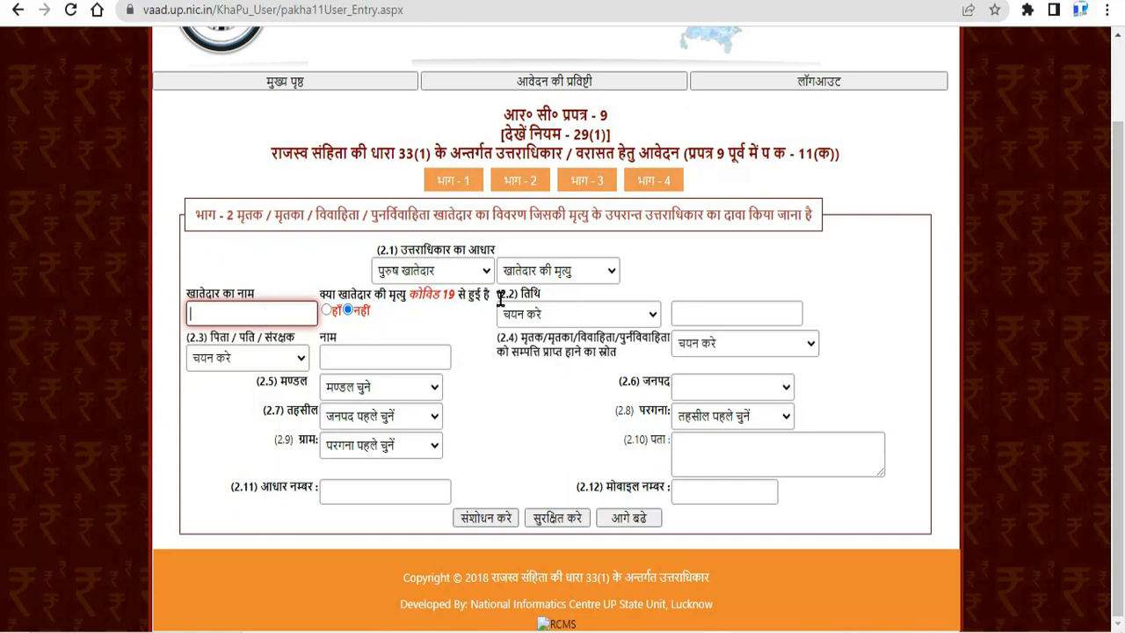
left_click(546, 314)
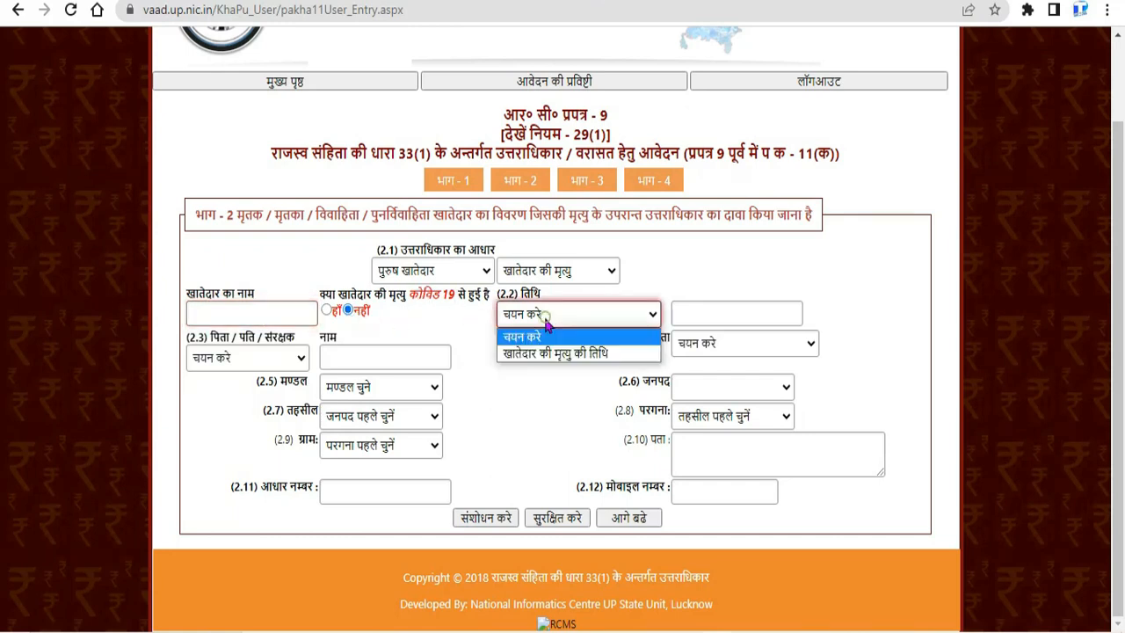
left_click(547, 353)
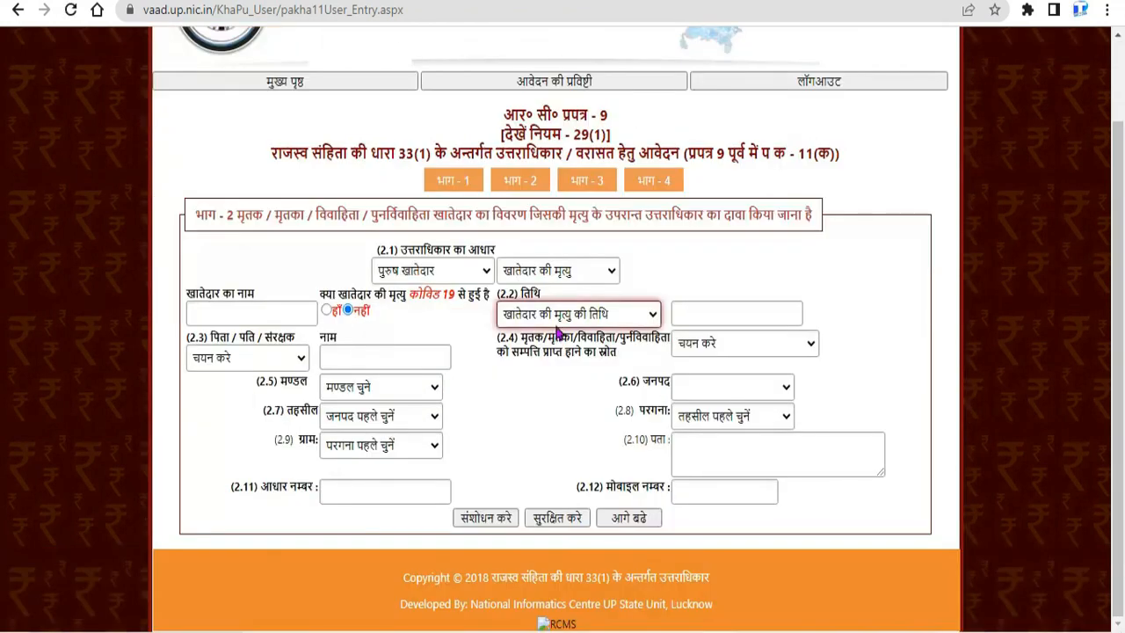
left_click(700, 311)
left_click(700, 311)
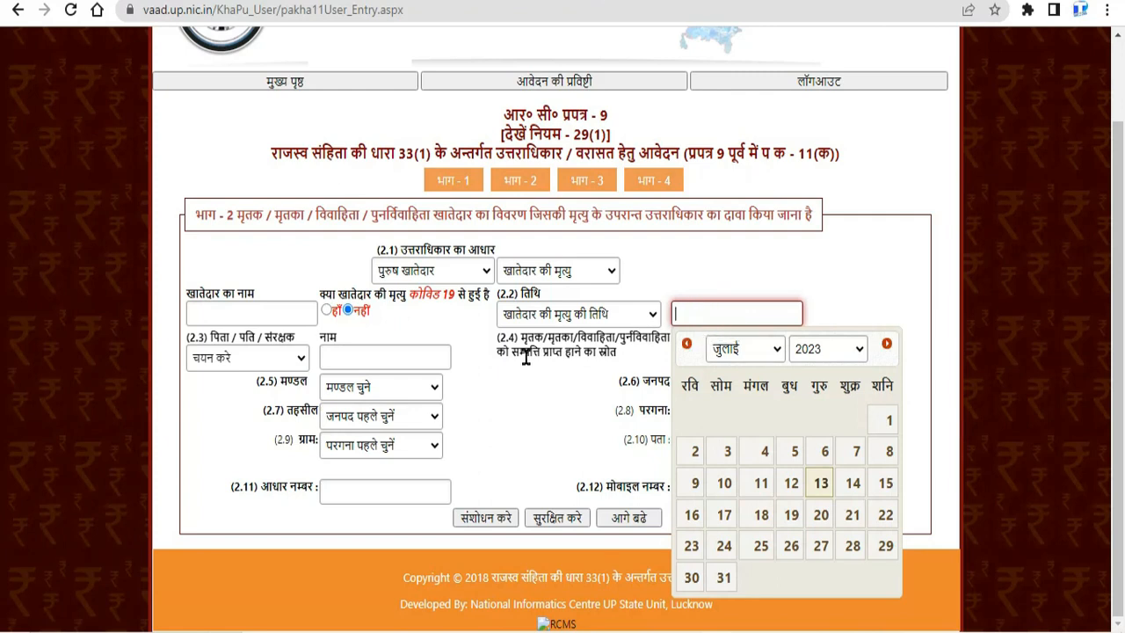
left_click(523, 386)
Choose पिता का नाम as the account holder's relation (2.3) and उत्तराधिकार से as the source of the property (2.4)
left_click(226, 359)
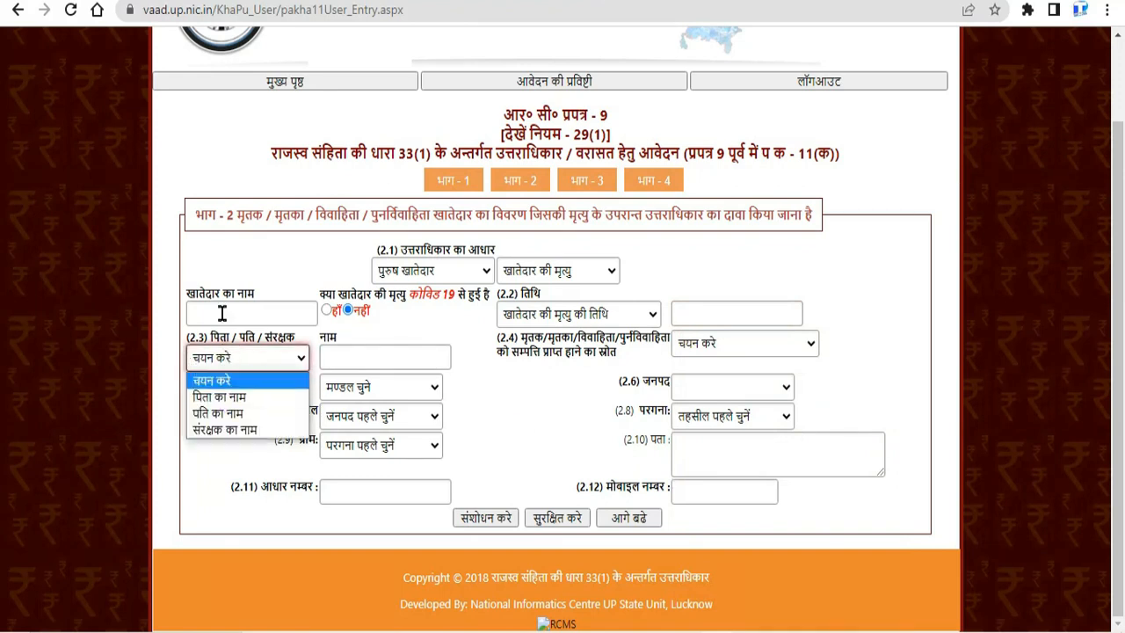
left_click(236, 398)
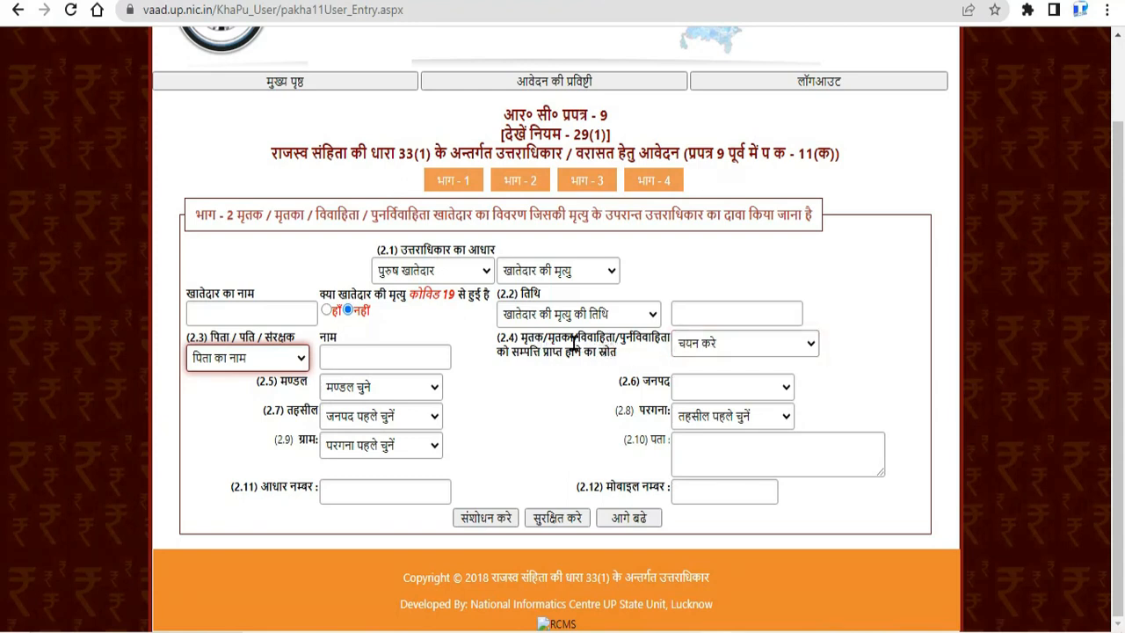
left_click(709, 344)
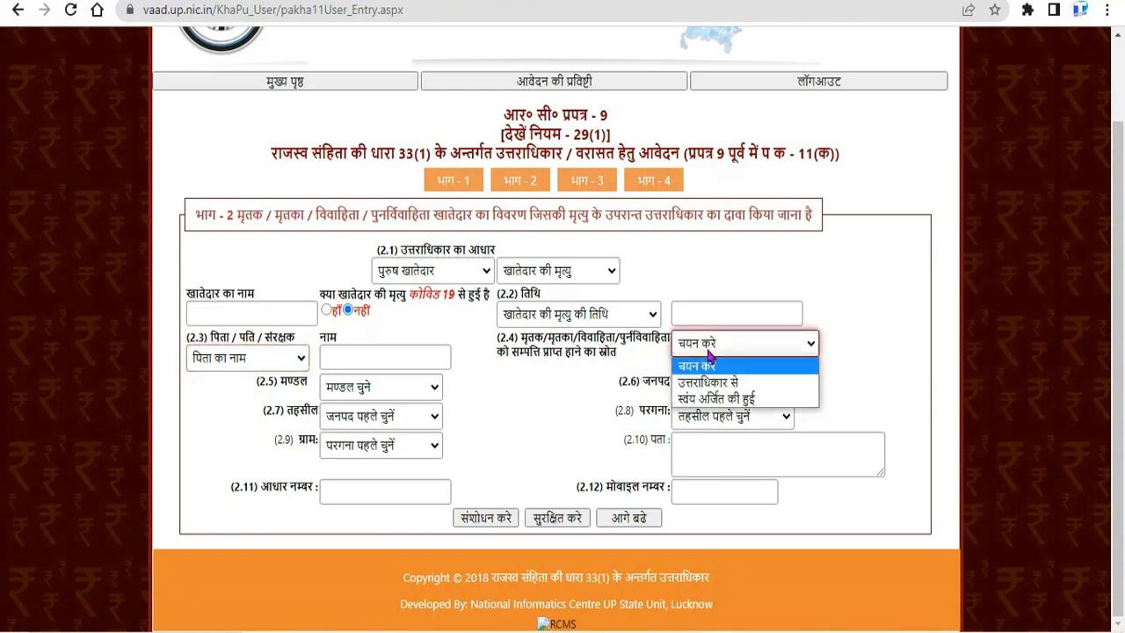
left_click(768, 387)
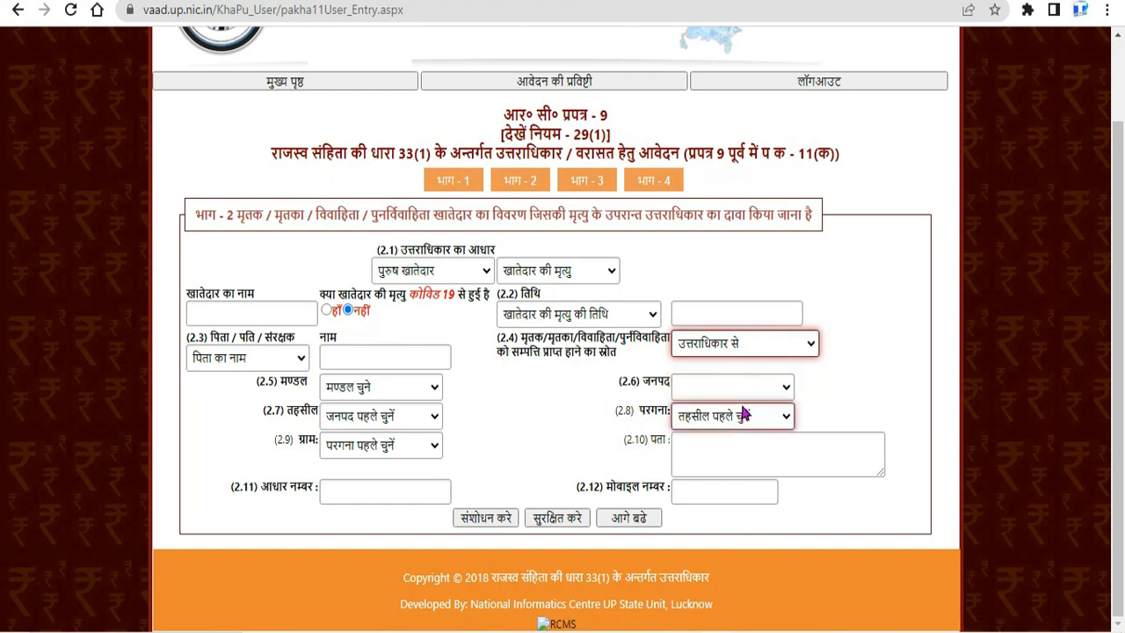
Set the deceased account holder's division to लखनऊ, complete the remaining personal and location details, and save Part 2
left_click(386, 387)
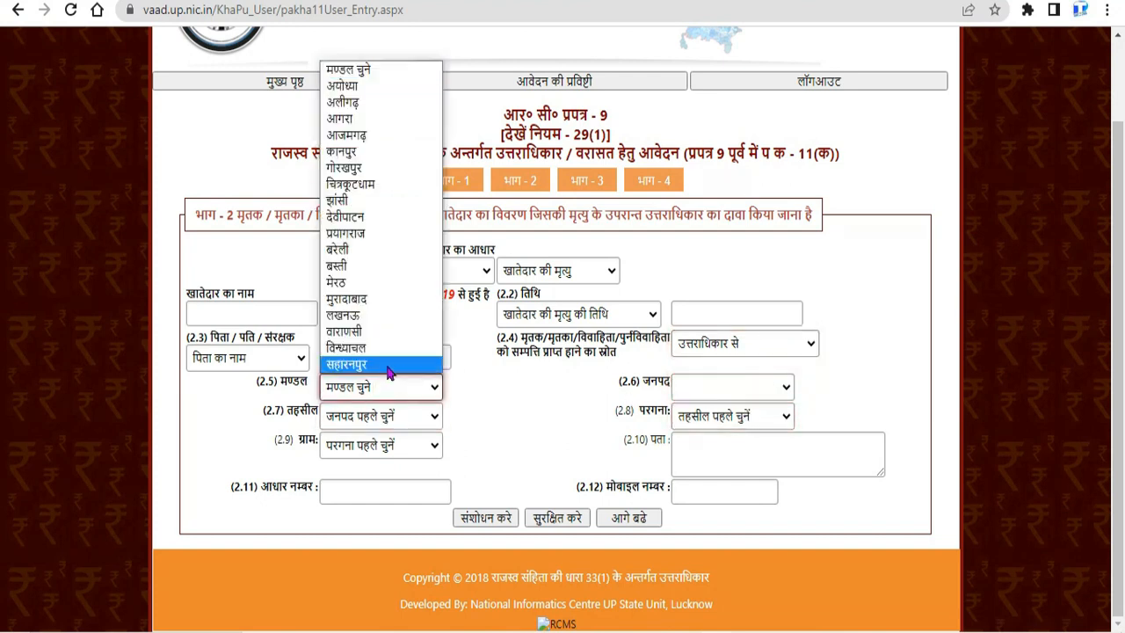
left_click(347, 314)
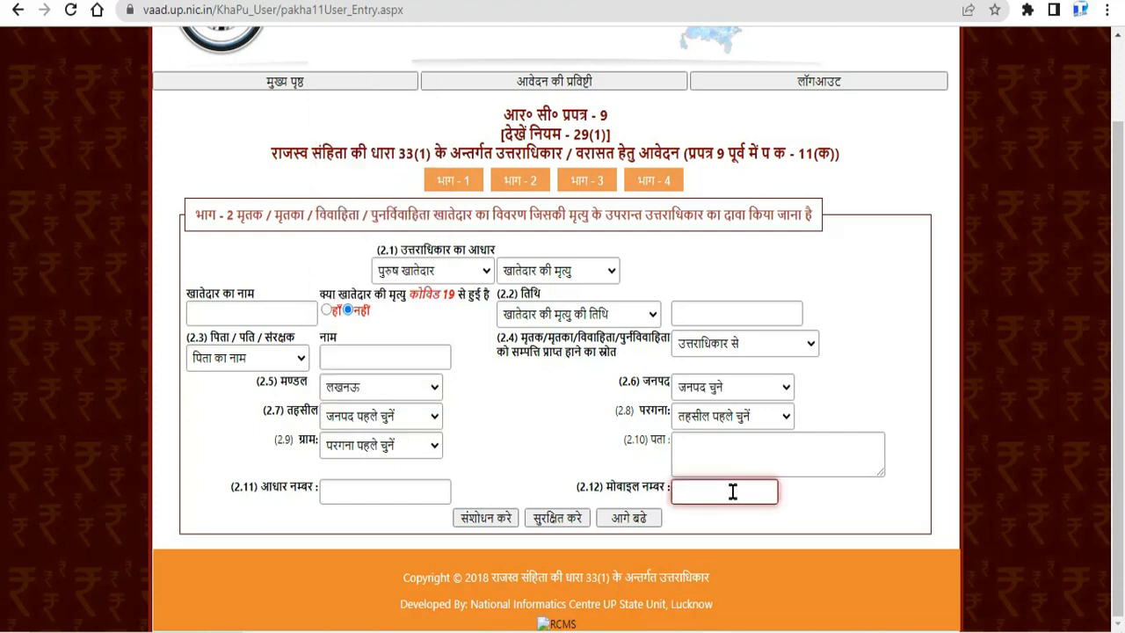
left_click(556, 520)
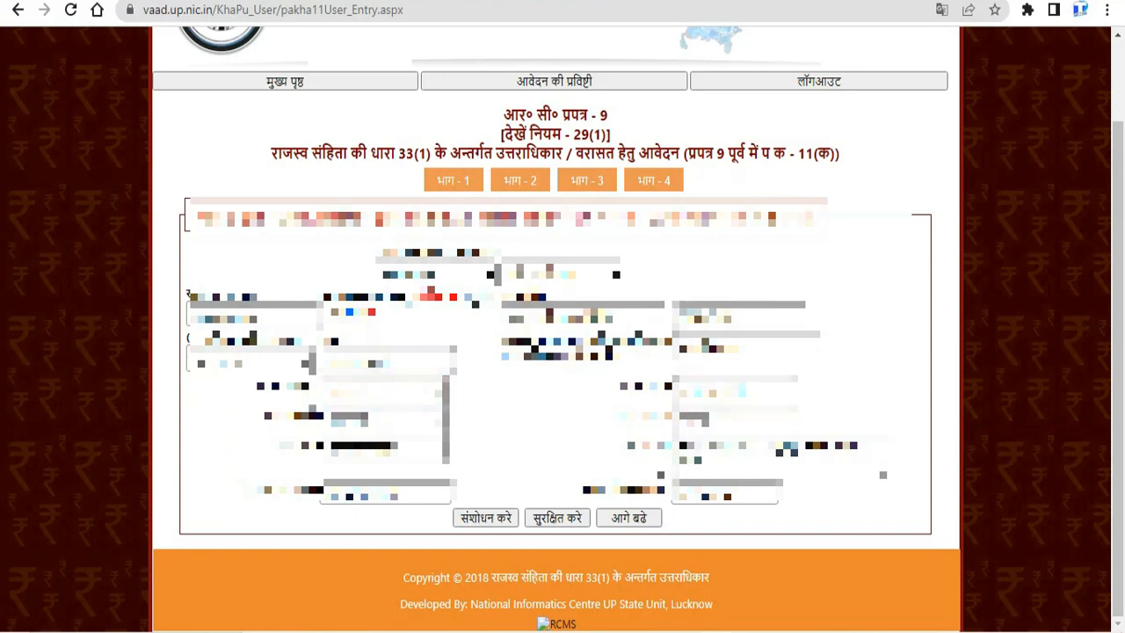
left_click(555, 520)
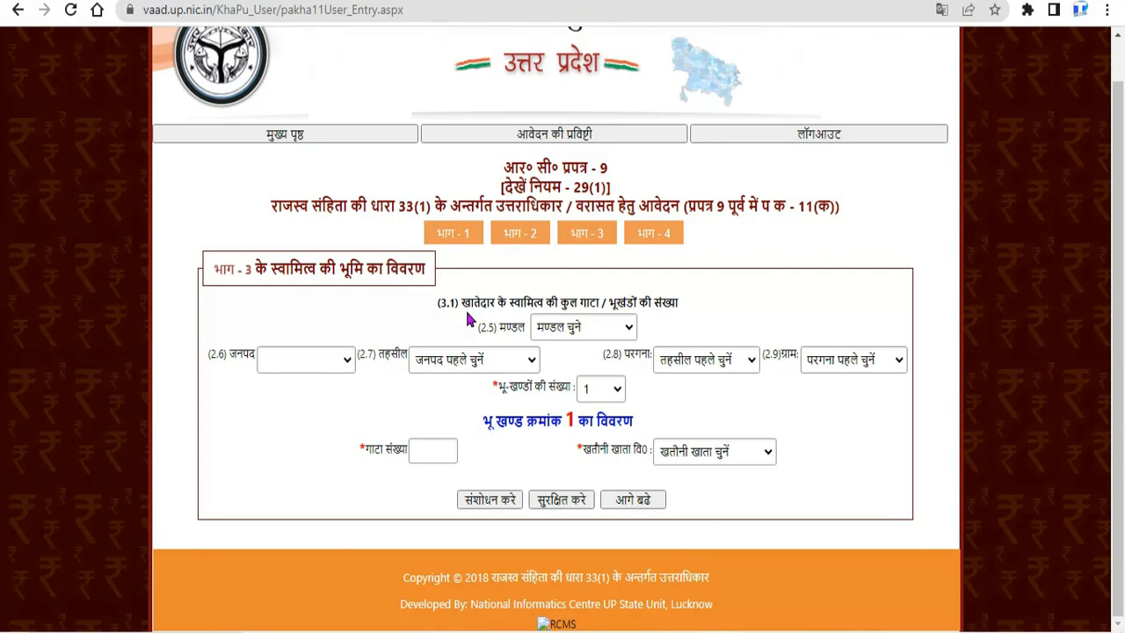
Complete the land's location in Part 3 with लखनऊ as the division, and set the number of land plots to 12
left_click(587, 331)
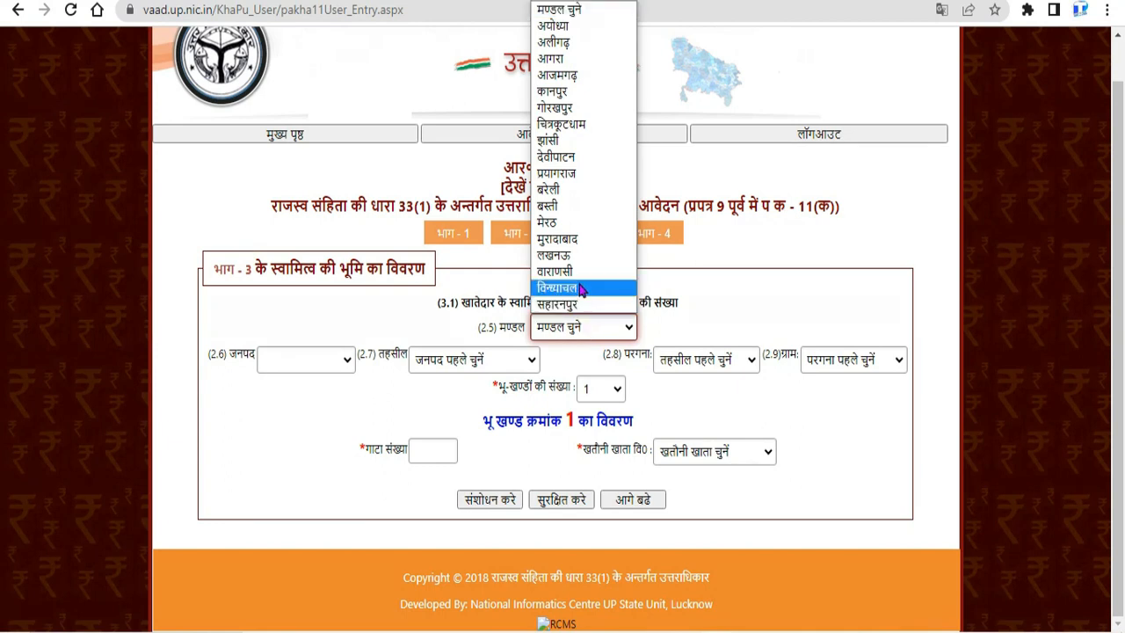
left_click(577, 256)
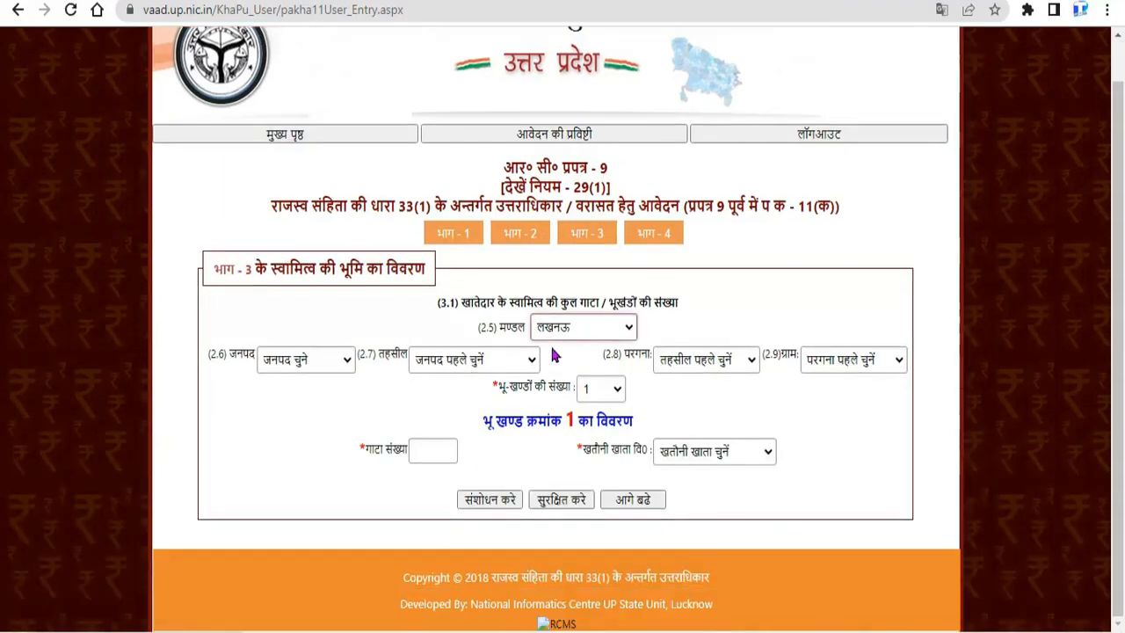
left_click(616, 392)
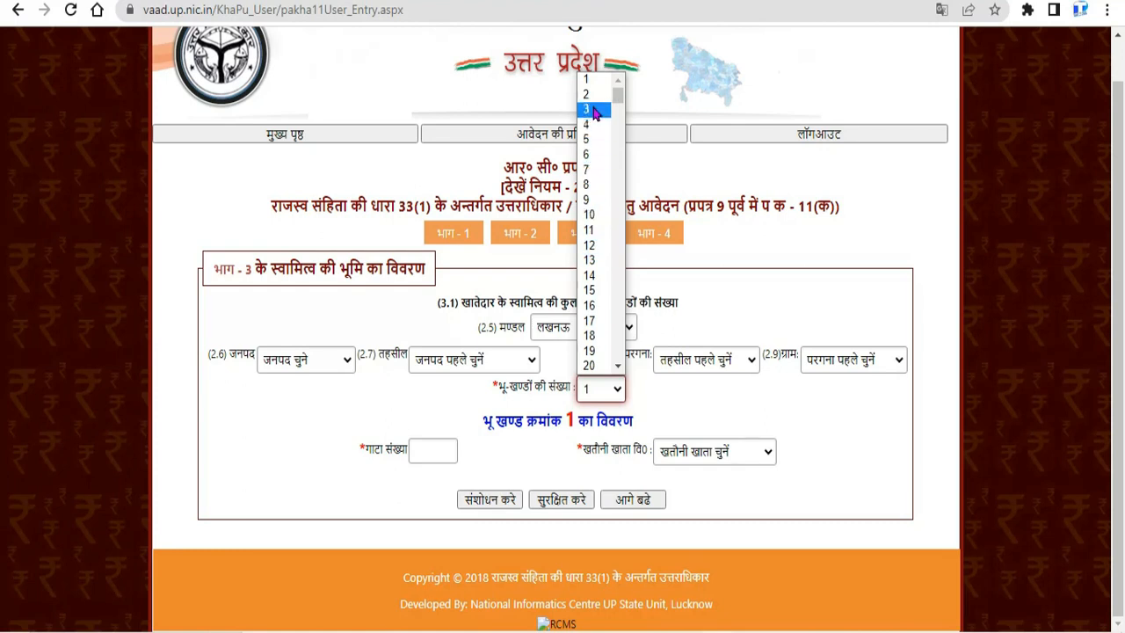
left_click(588, 245)
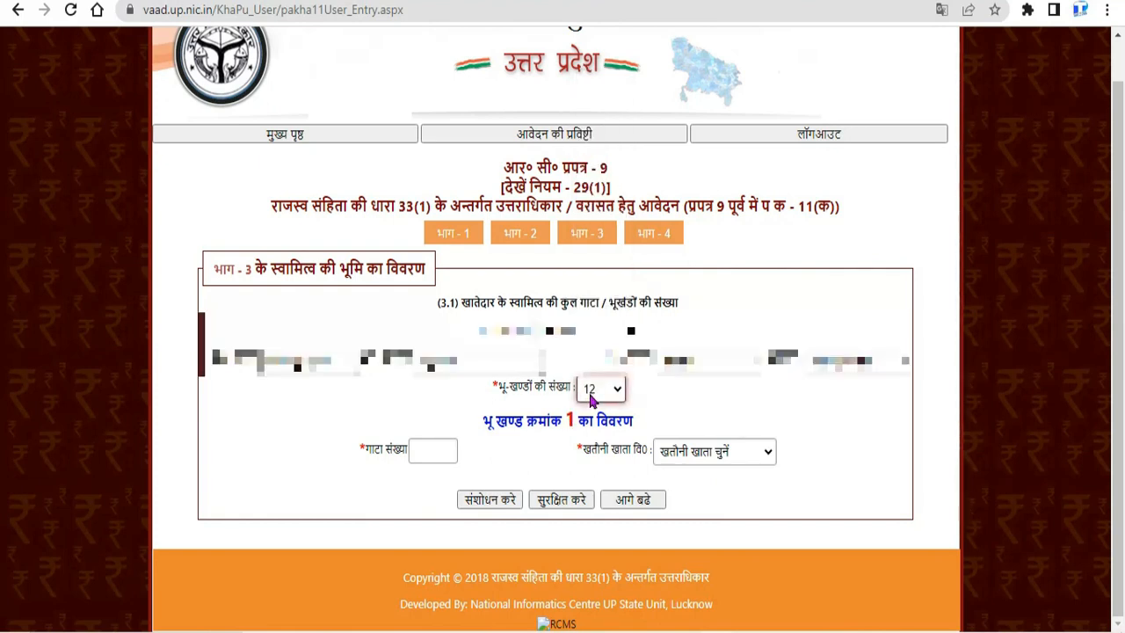
Enter गाटा संख्या 705 for land plot 1 and choose its खतौनी खाता
left_click(444, 451)
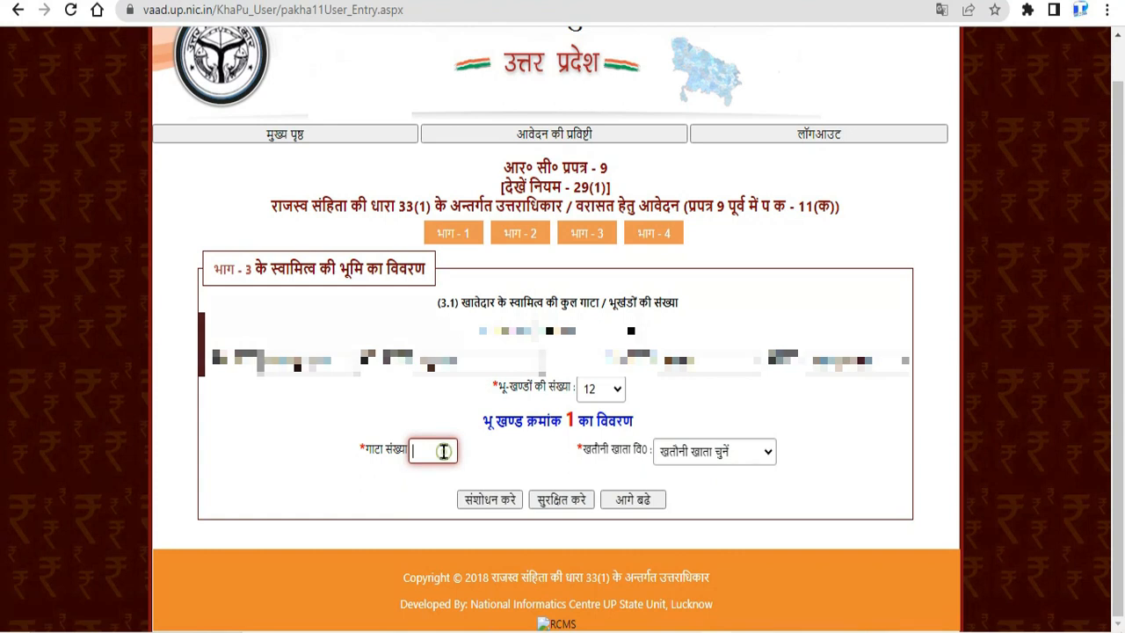
type("705")
left_click(496, 452)
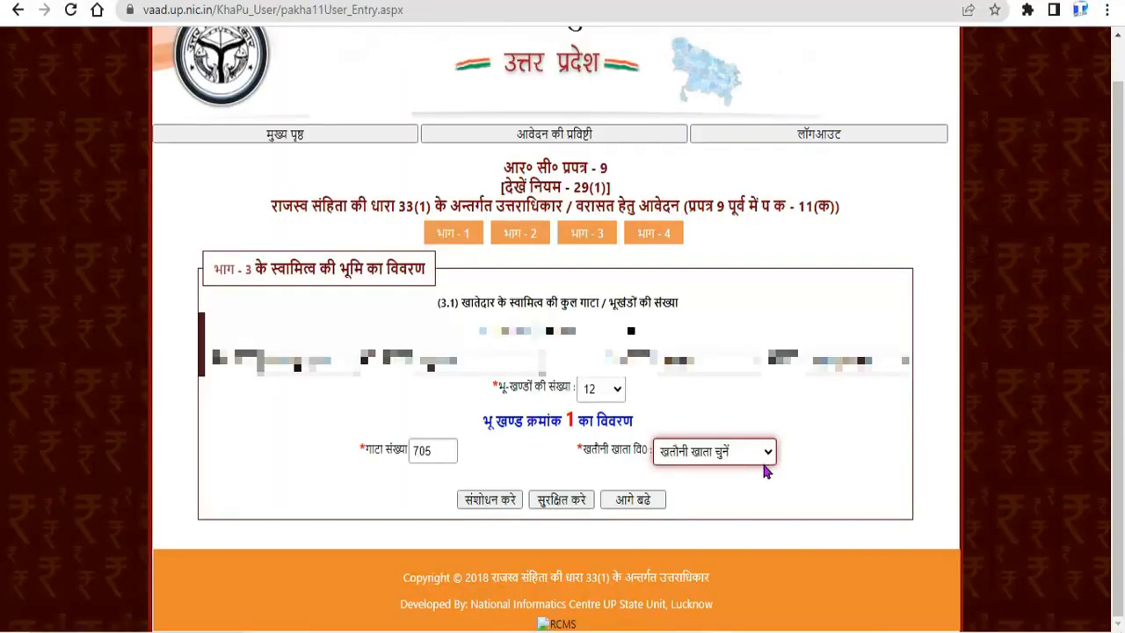
left_click(761, 457)
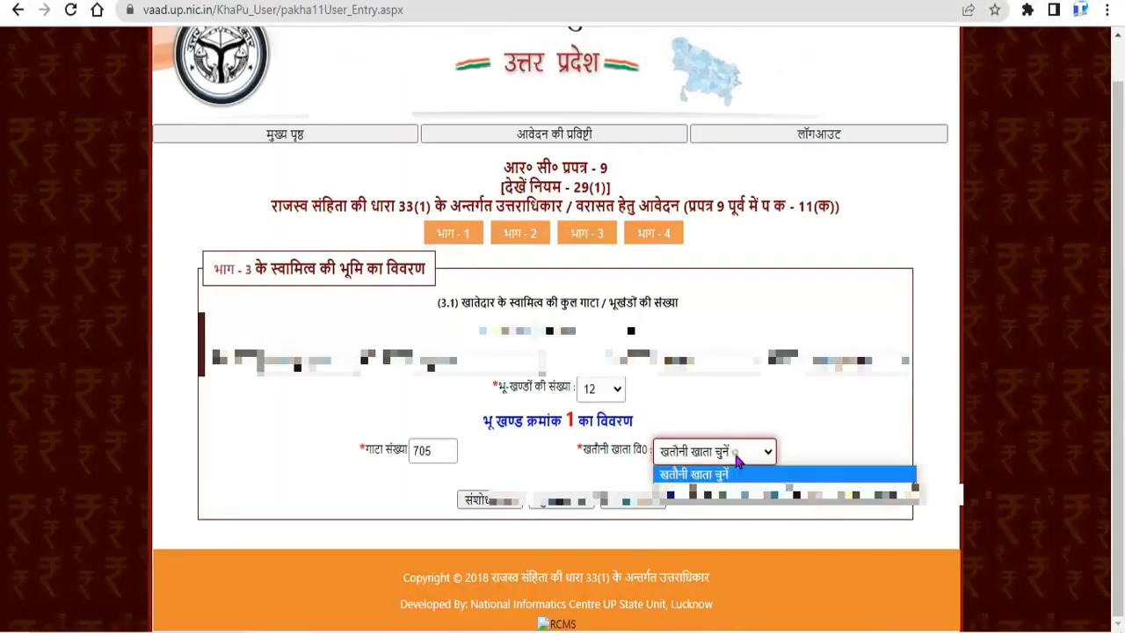
left_click(813, 495)
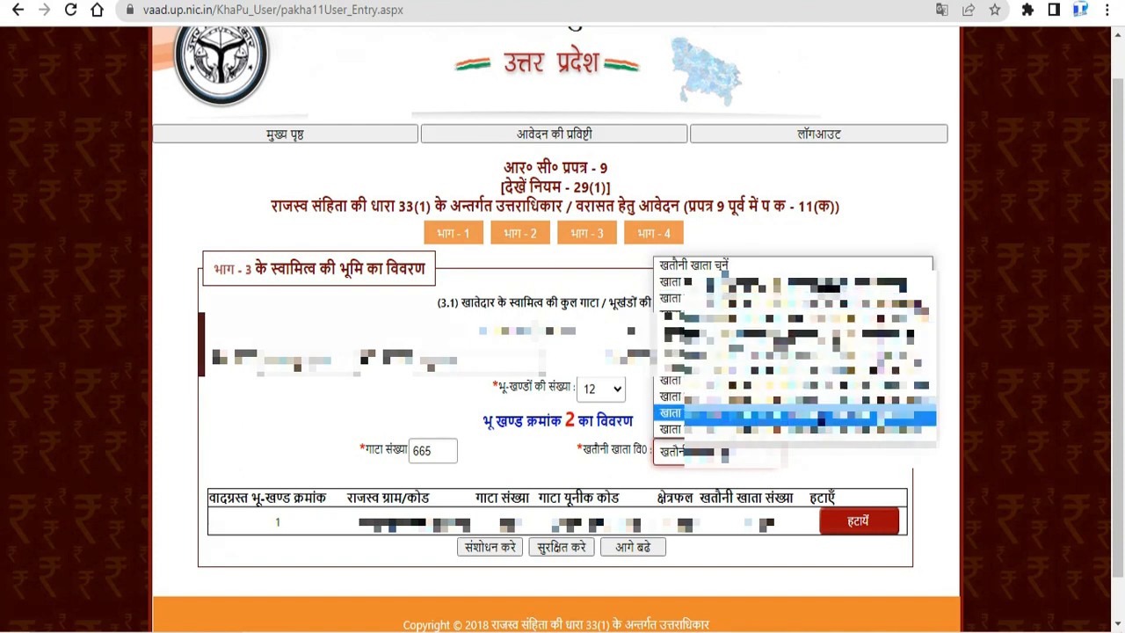
Add the remaining land plots up to plot 12, with गाटा संख्या 665 for plot 2 and 666 for plot 3, and save Part 3
left_click(820, 420)
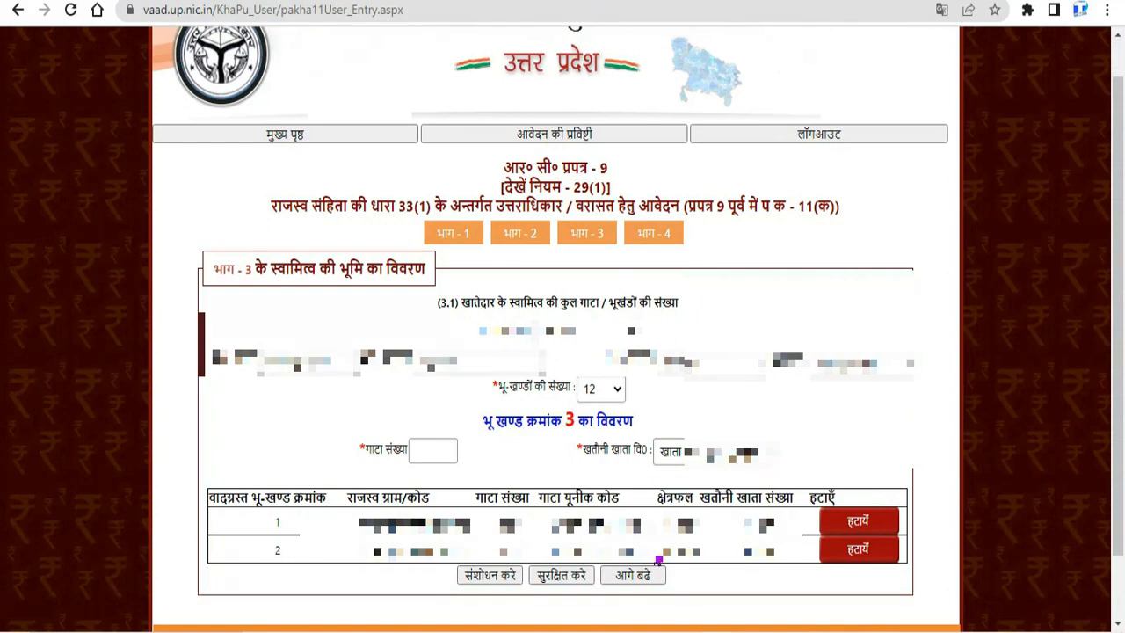
left_click(437, 452)
type("666")
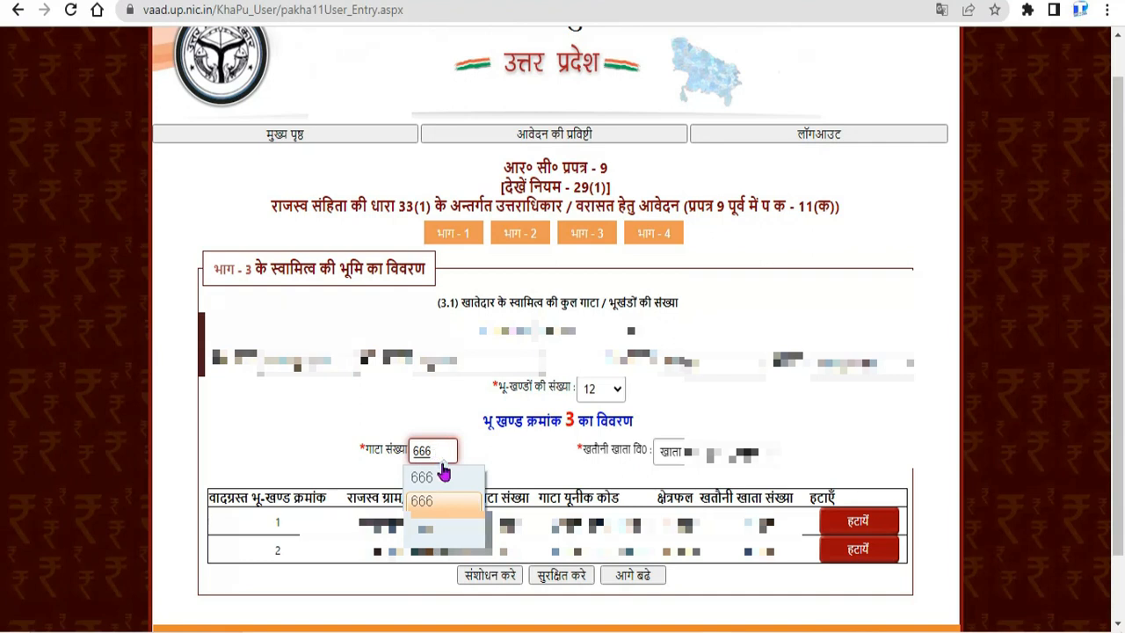
left_click(446, 478)
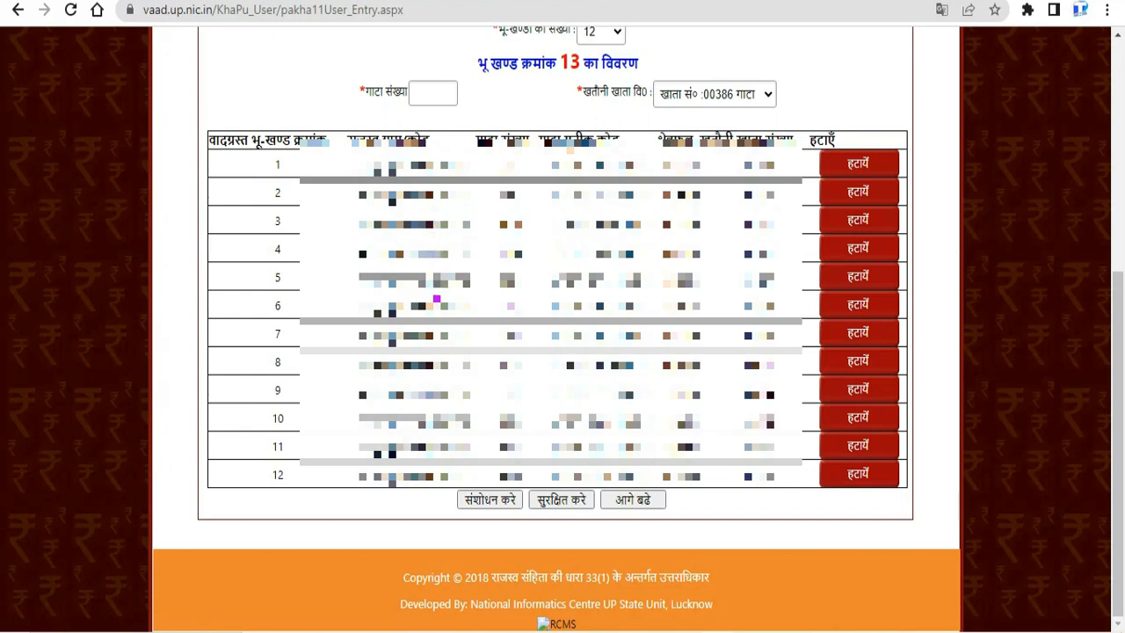
left_click(553, 503)
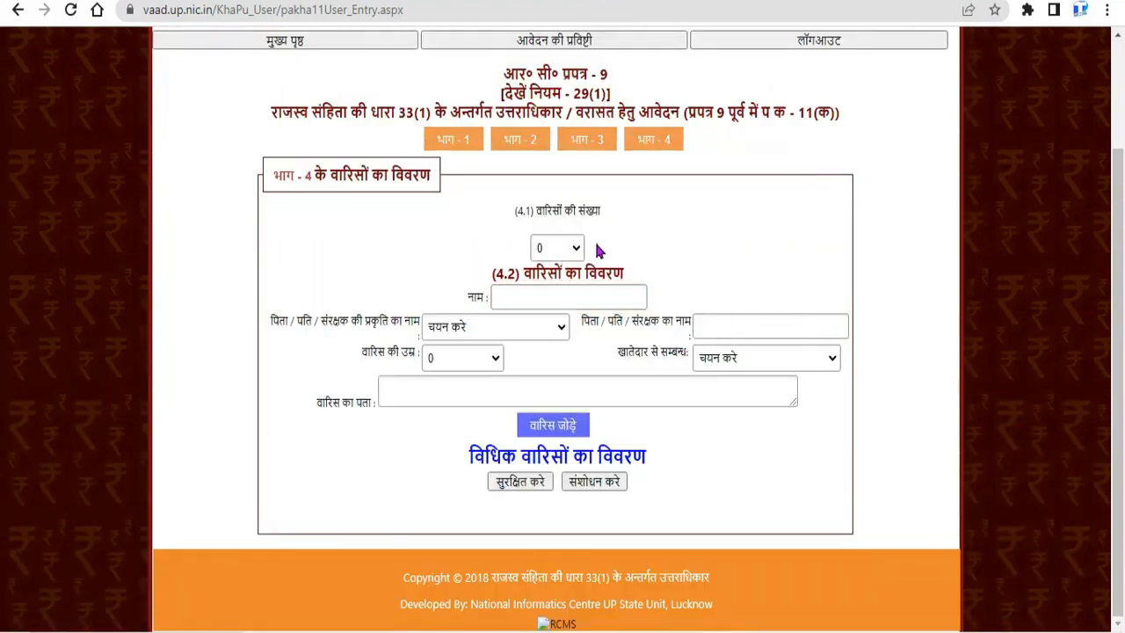
Set the number of heirs (4.1 वारिसों की संख्या) to 3 in Part 4
left_click(571, 249)
mouse_move(580, 305)
left_mouse_down()
mouse_move(583, 387)
mouse_move(583, 283)
left_mouse_up()
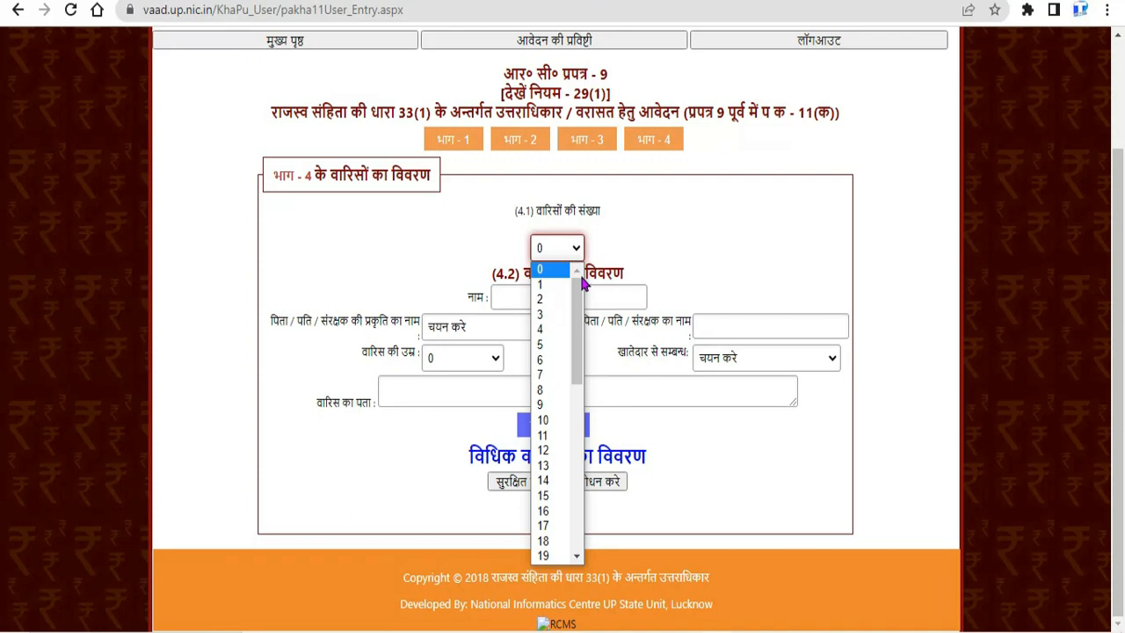
left_click(556, 314)
Add the details of one heir as विधवा and two as पुत्र-पुत्रादि क्रम में पुंजातीय वंशज, and save Part 4
left_click(563, 299)
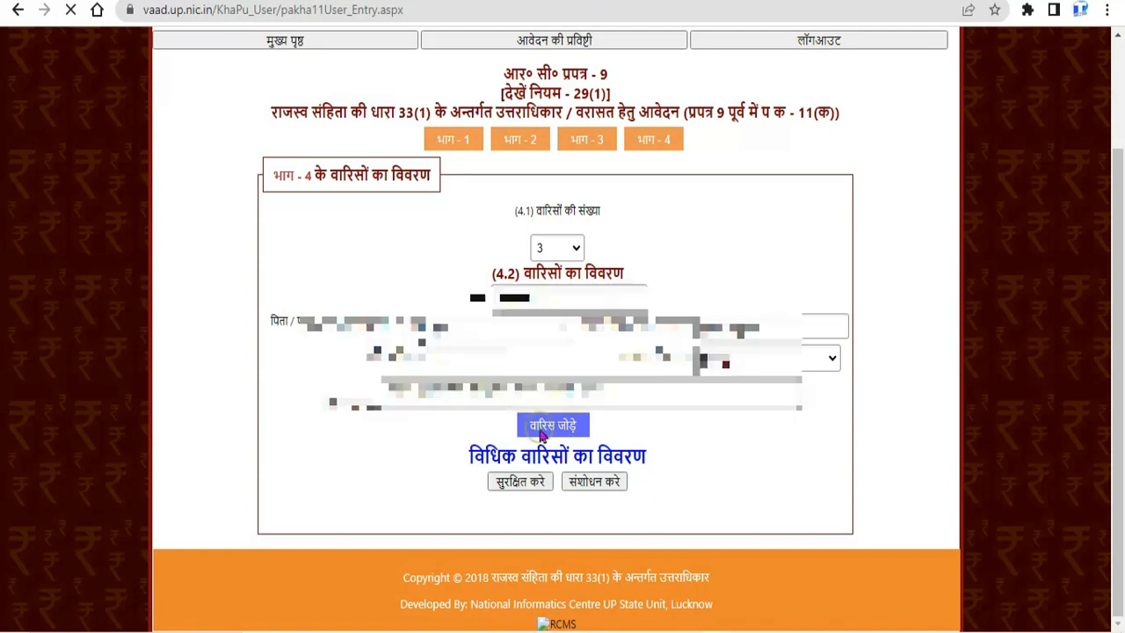
left_click(540, 428)
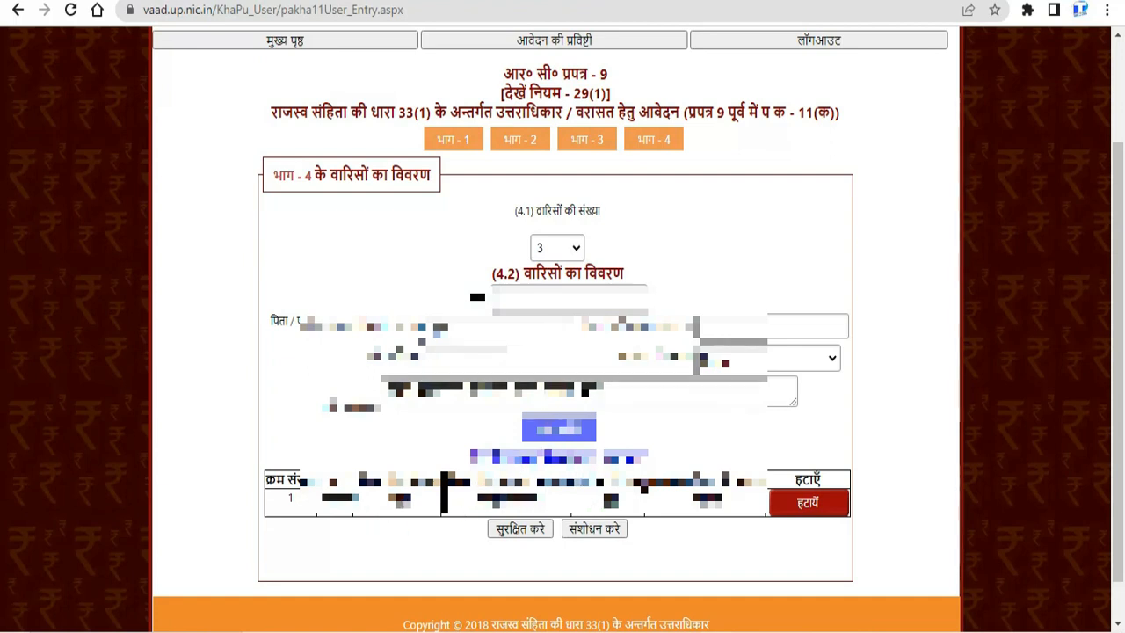
left_click(568, 300)
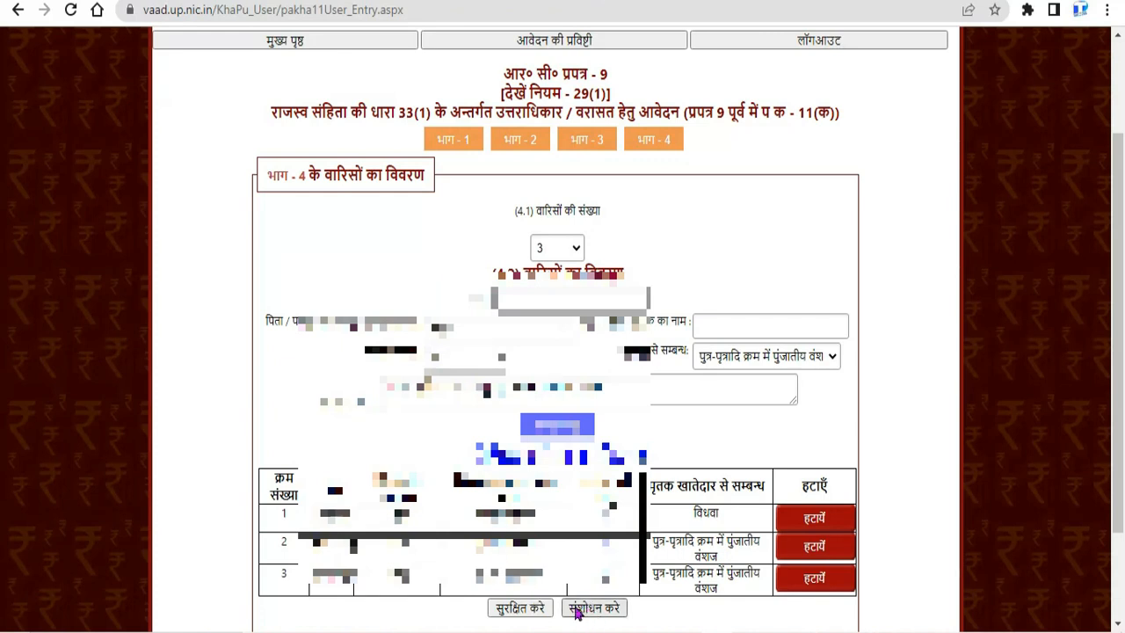
left_click(528, 610)
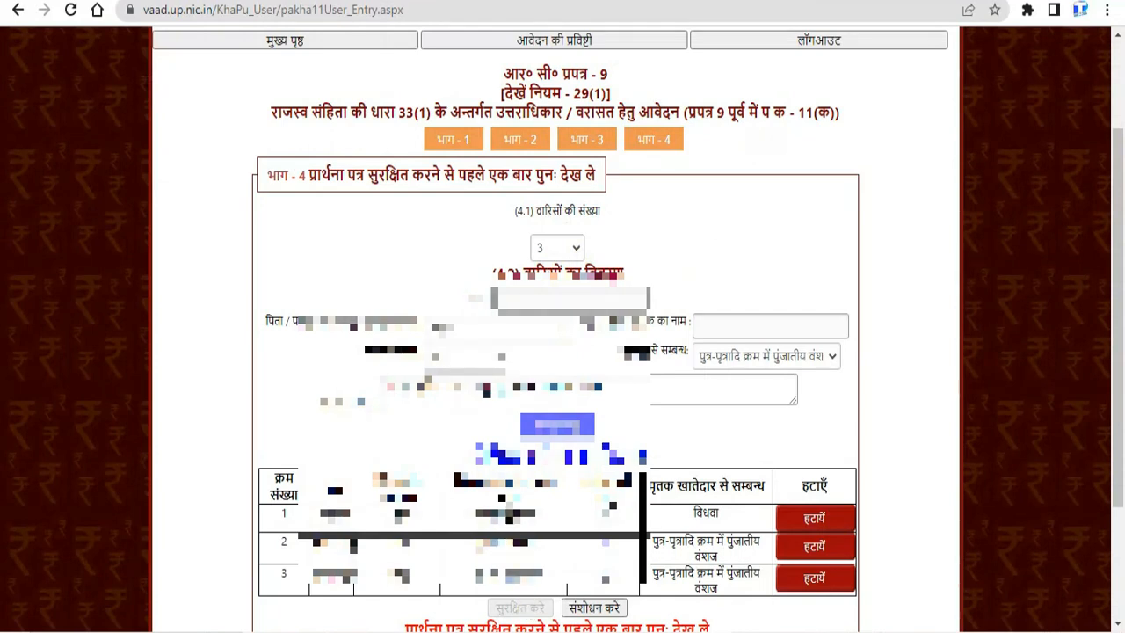
Review the saved heir details in Part 4 and submit the application finally
scroll(562, 351, "down", 2)
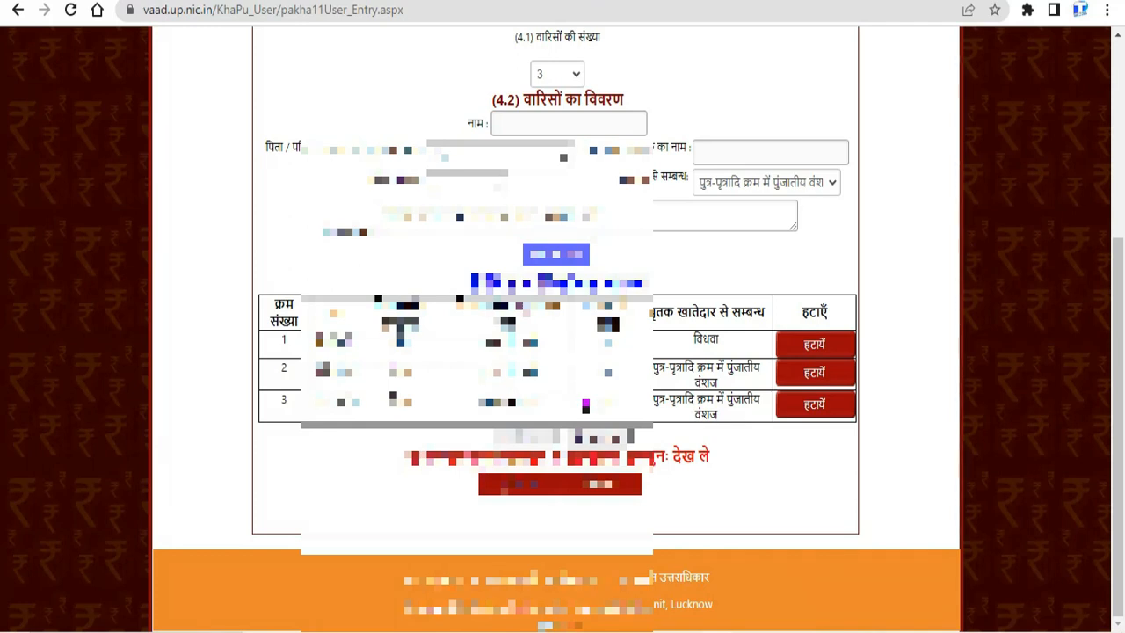
scroll(559, 387, "up", 4)
left_click(559, 386)
scroll(559, 387, "down", 4)
left_click(560, 484)
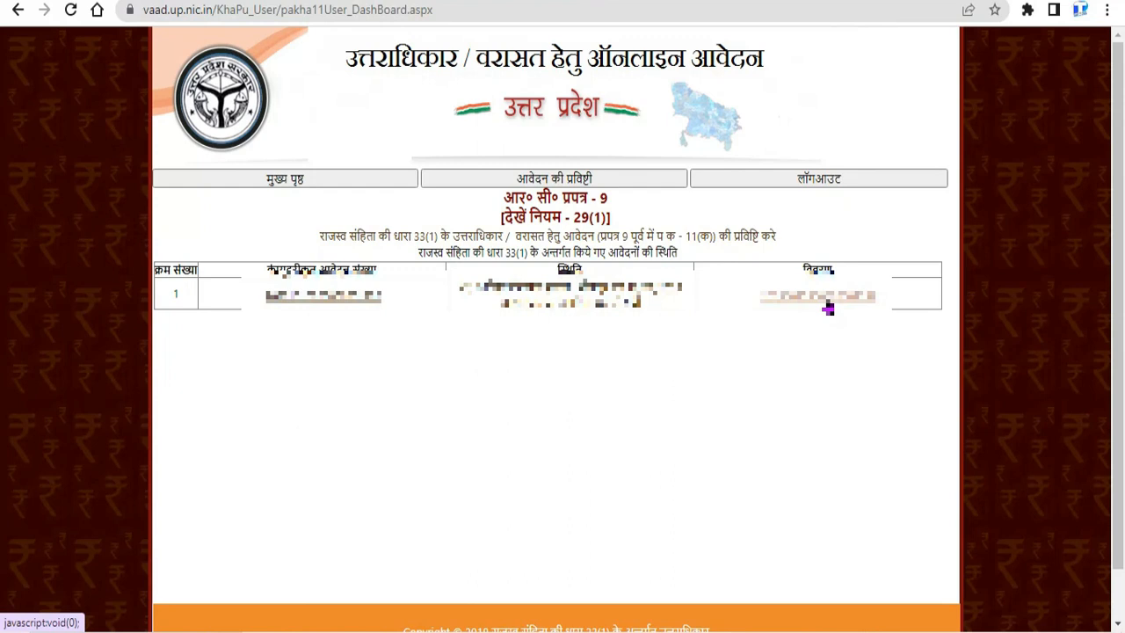
Open the report of the submitted application and examine the details in Parts 1 to 4
left_click(312, 305)
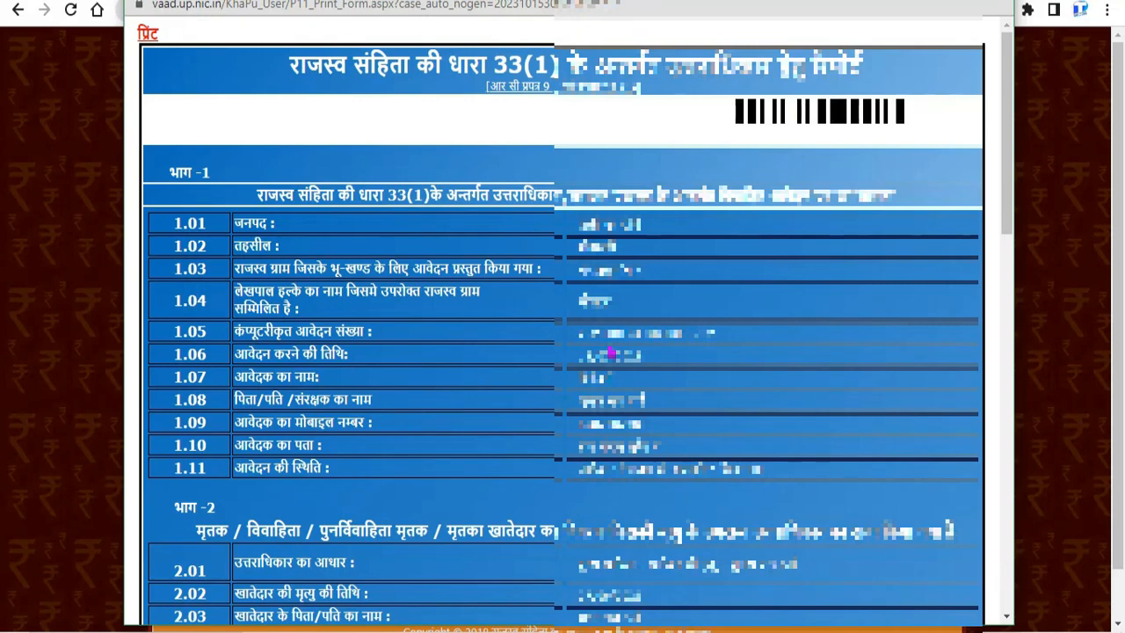
scroll(609, 352, "down", 5)
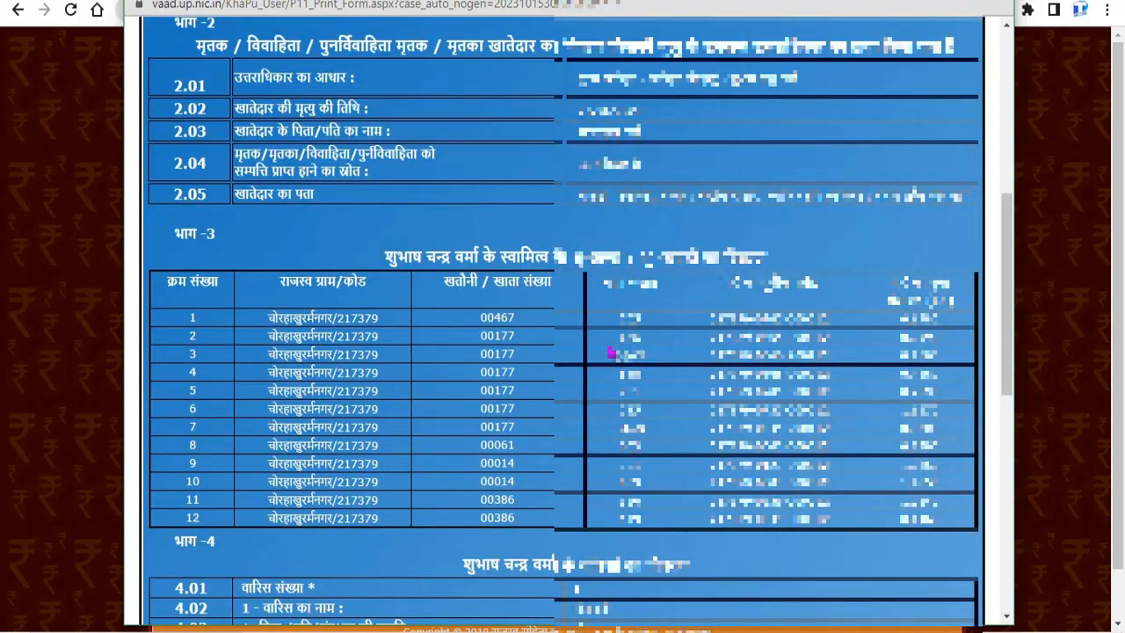
scroll(609, 352, "down", 5)
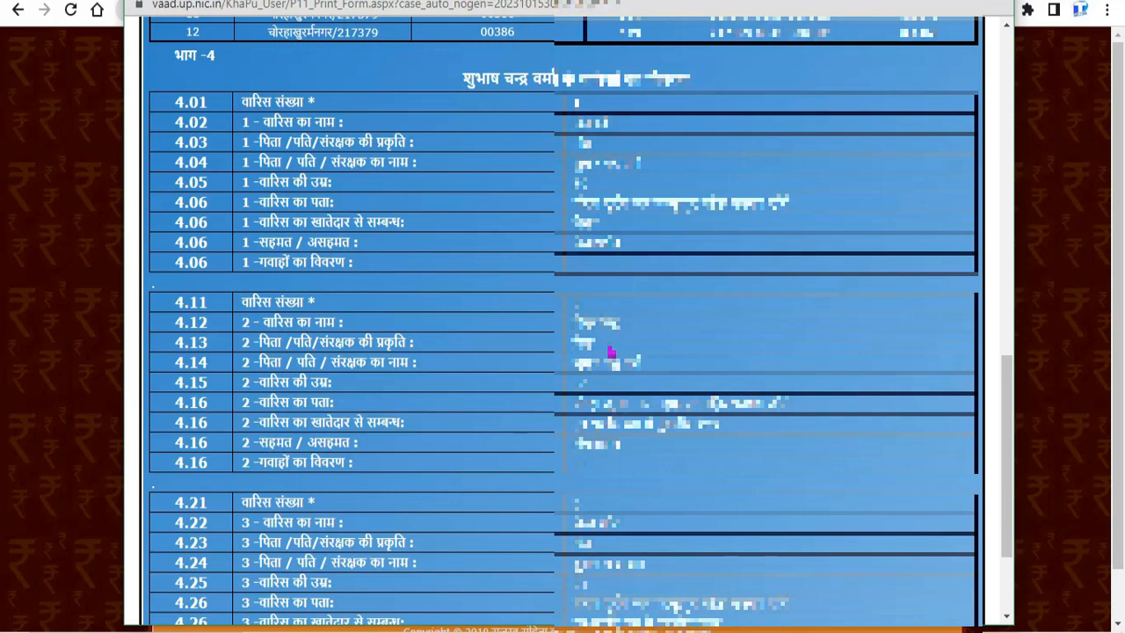
scroll(611, 351, "up", 3)
scroll(611, 351, "up", 5)
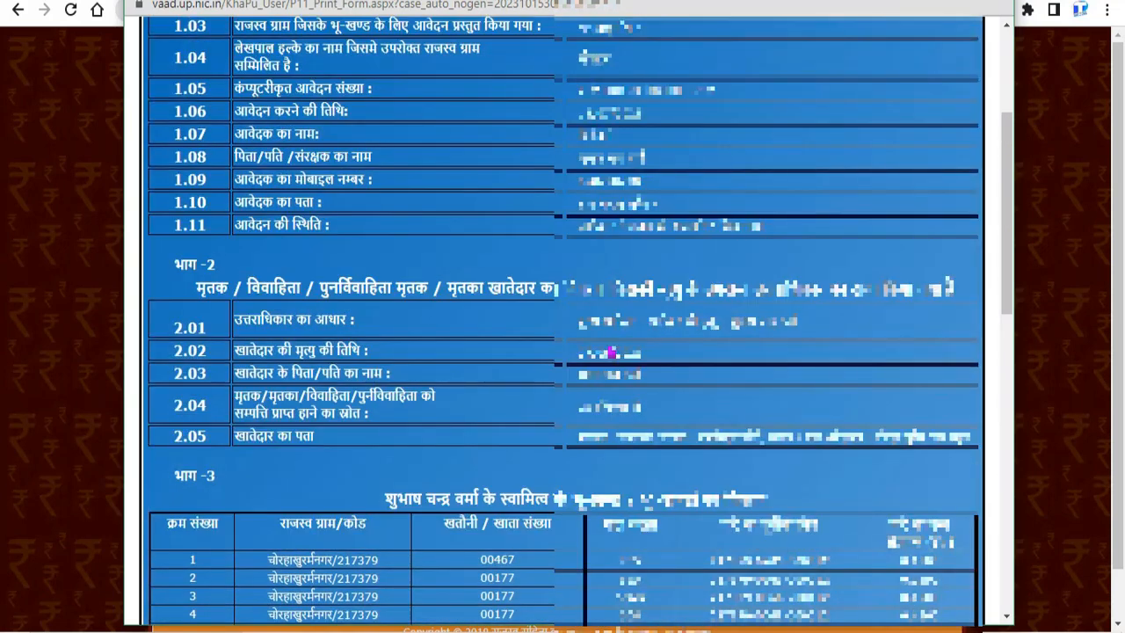
scroll(610, 352, "up", 5)
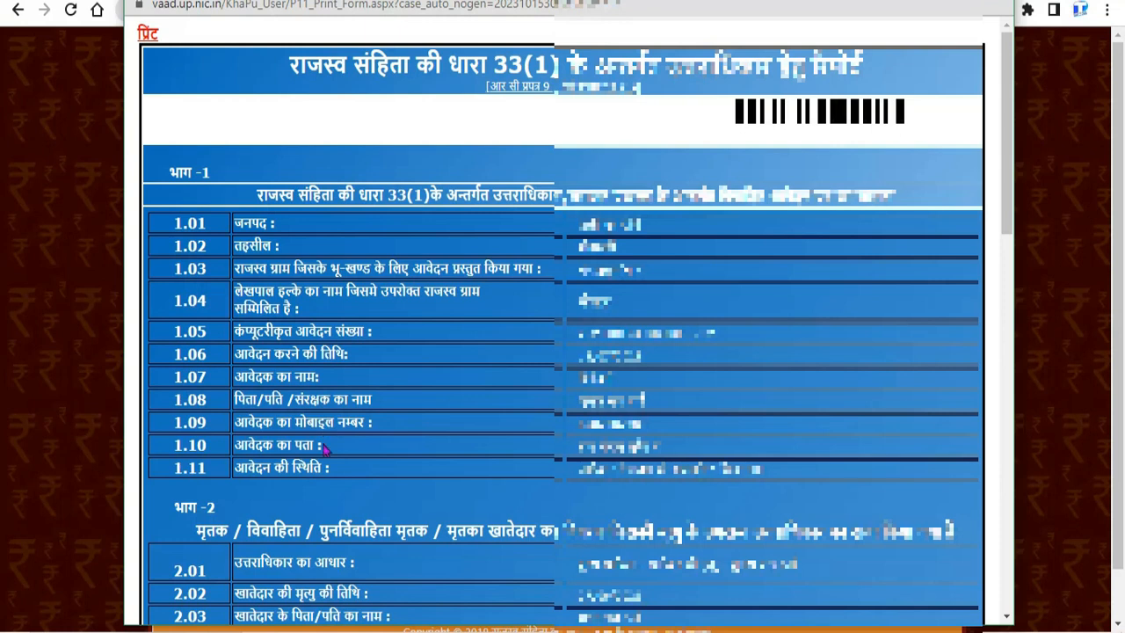
Prepare the report for printing, checking its preview and setting the colour to Black and white and the margins to None
key("ctrl+p")
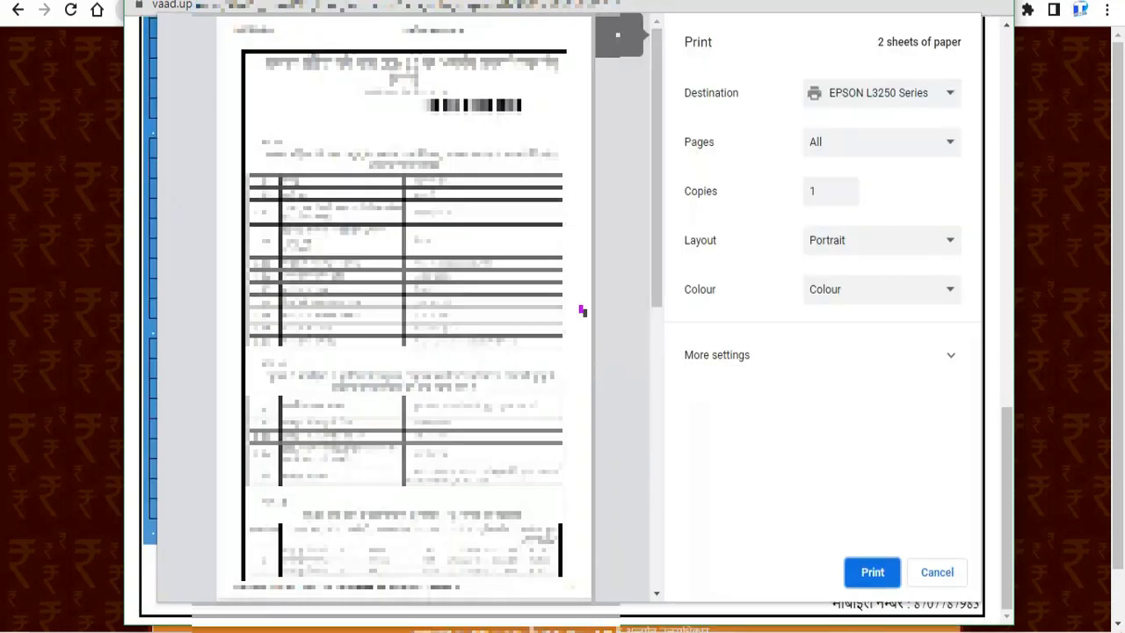
scroll(580, 311, "down", 5)
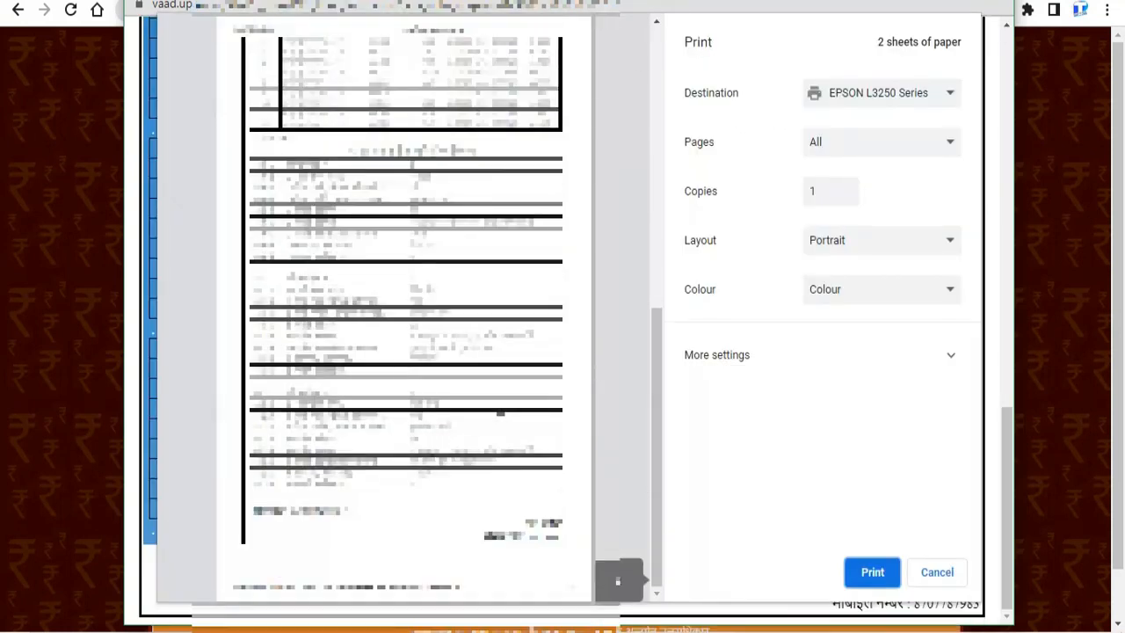
scroll(500, 406, "up", 7)
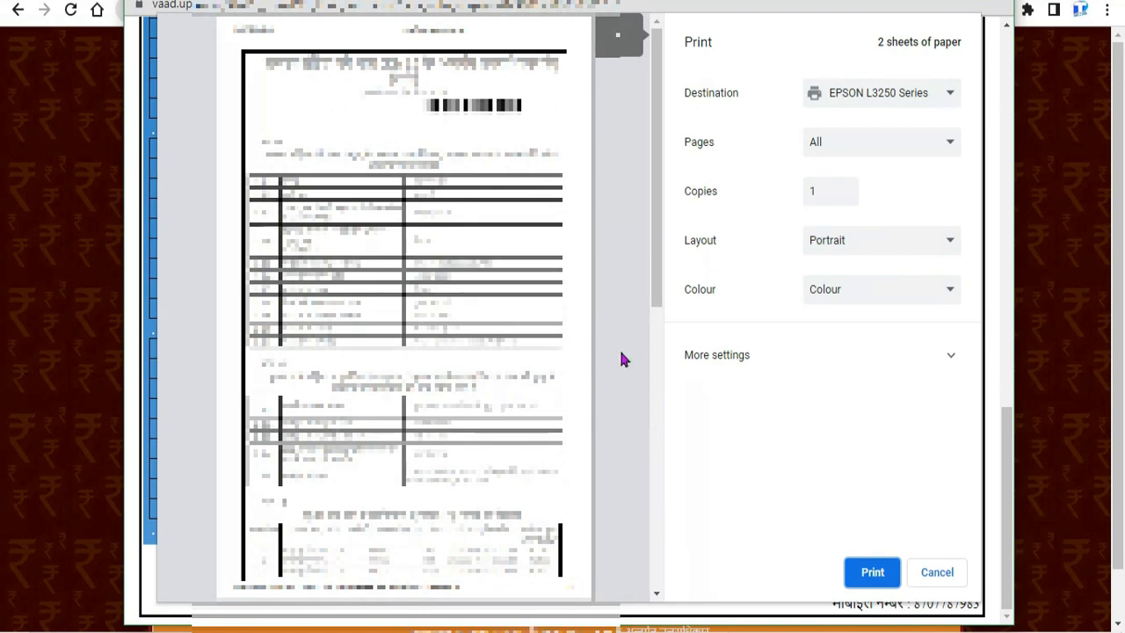
left_click_drag(659, 289, 661, 392)
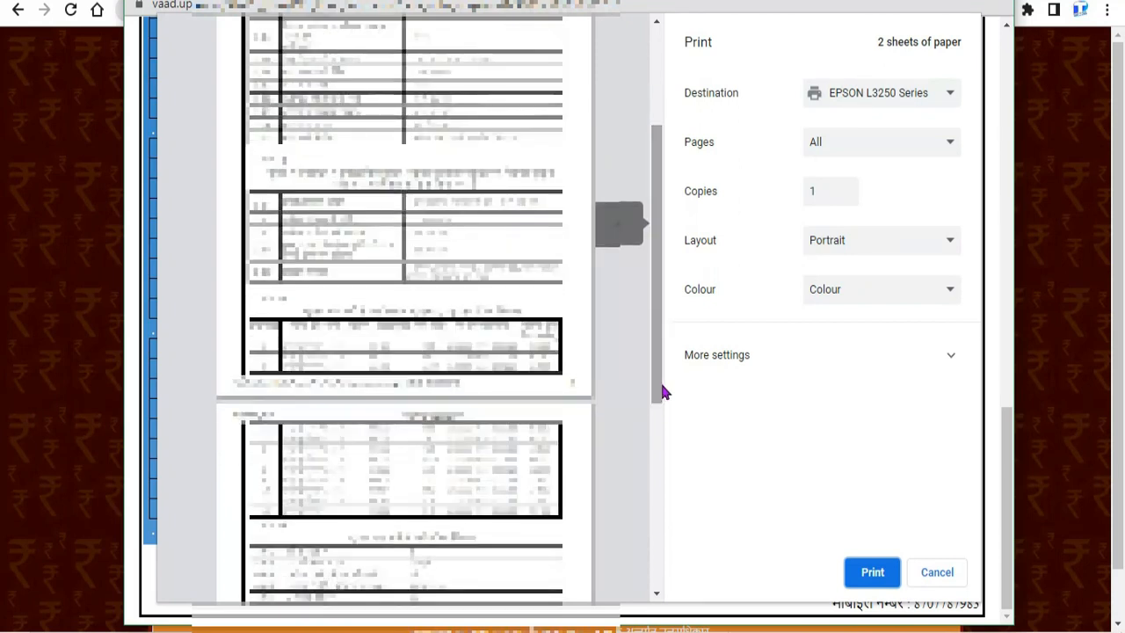
left_click(833, 297)
left_click(835, 312)
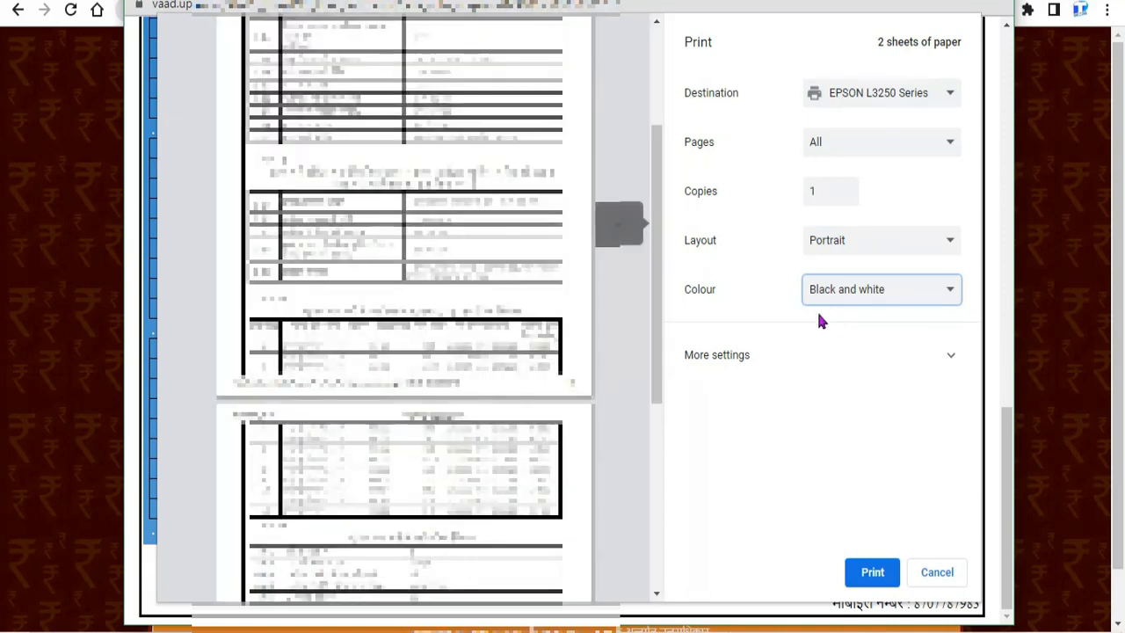
left_click(836, 355)
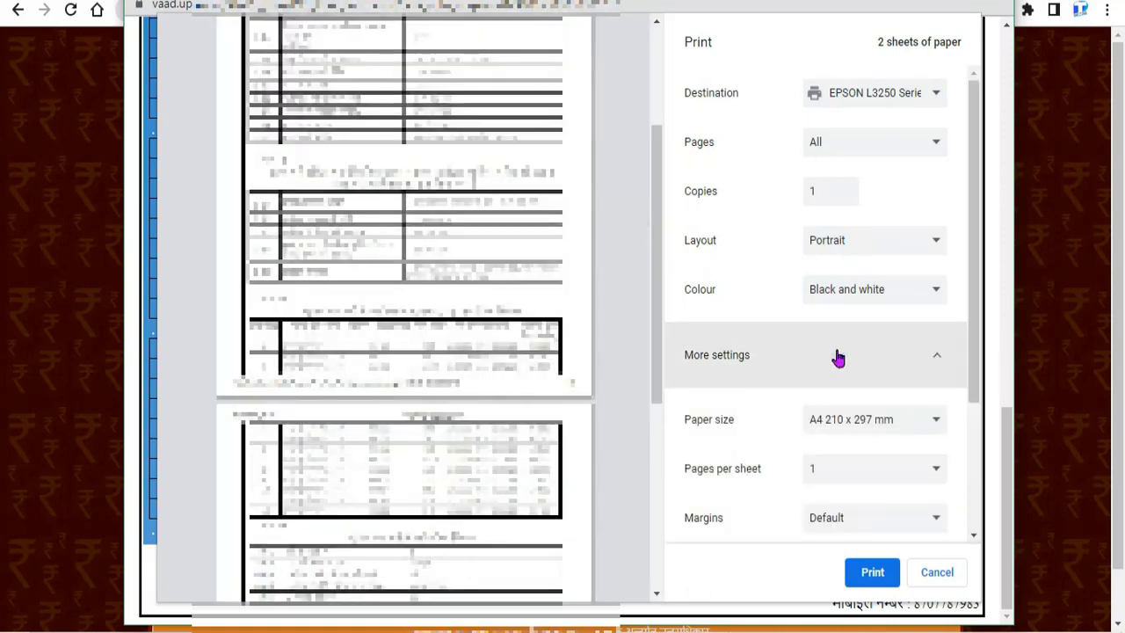
left_click(843, 527)
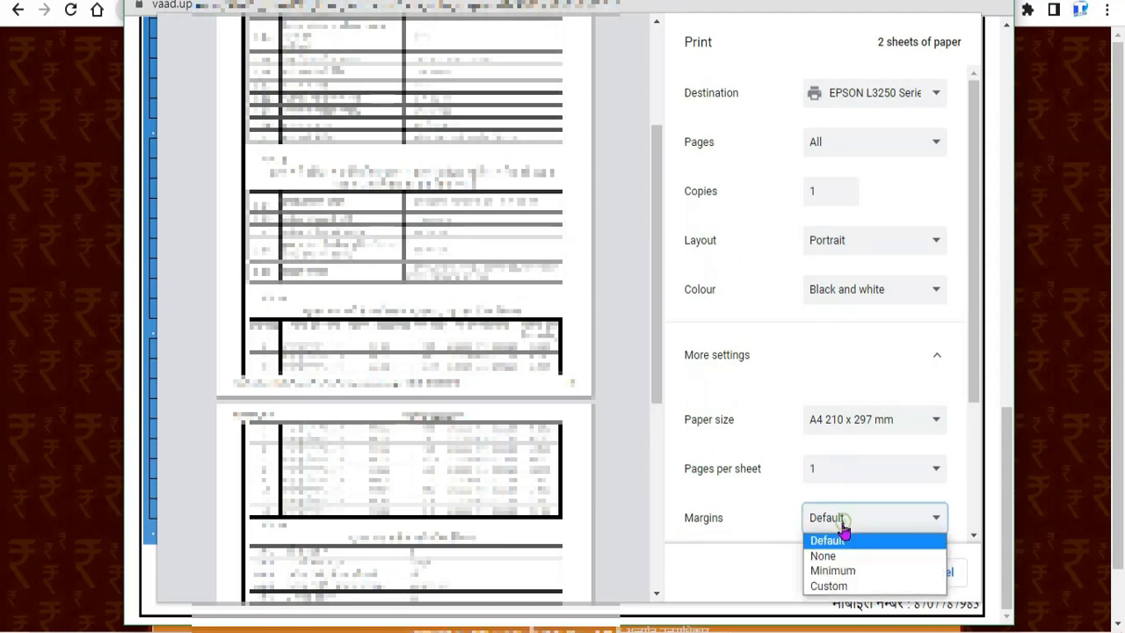
left_click(847, 556)
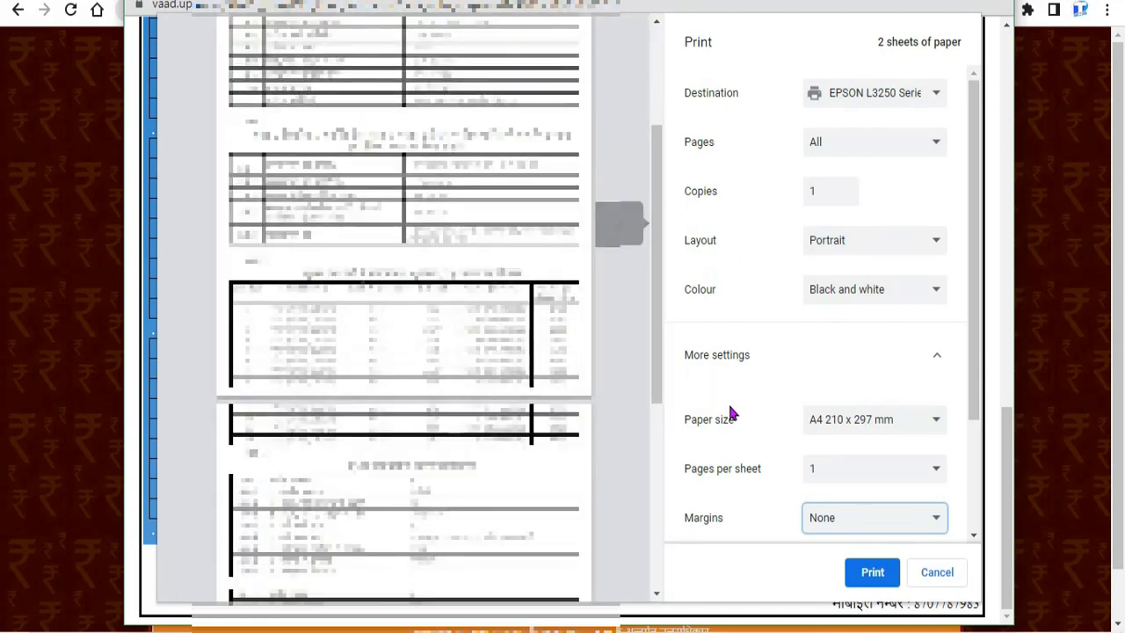
Keep the print scale at Default, check the pages in the preview and print the report
scroll(728, 413, "down", 2)
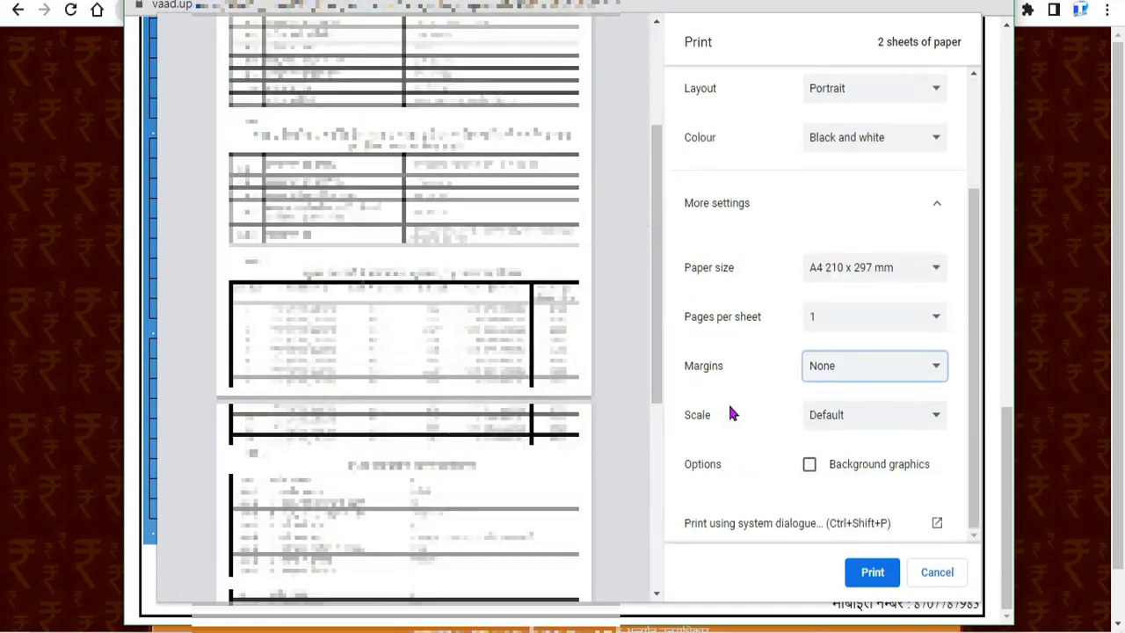
left_click(872, 419)
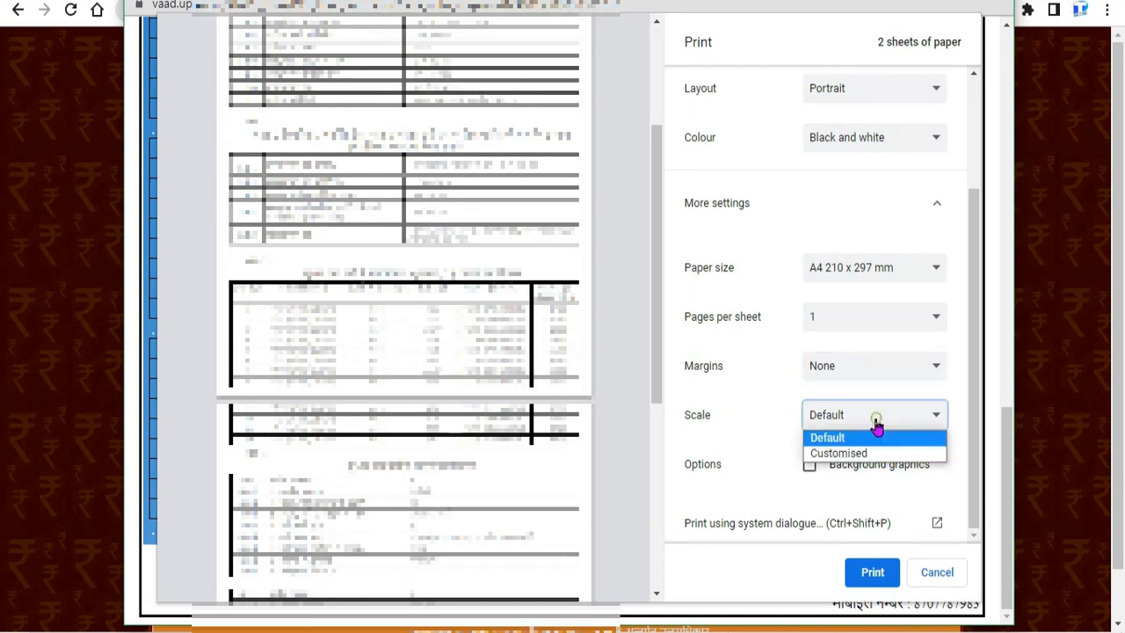
left_click(750, 411)
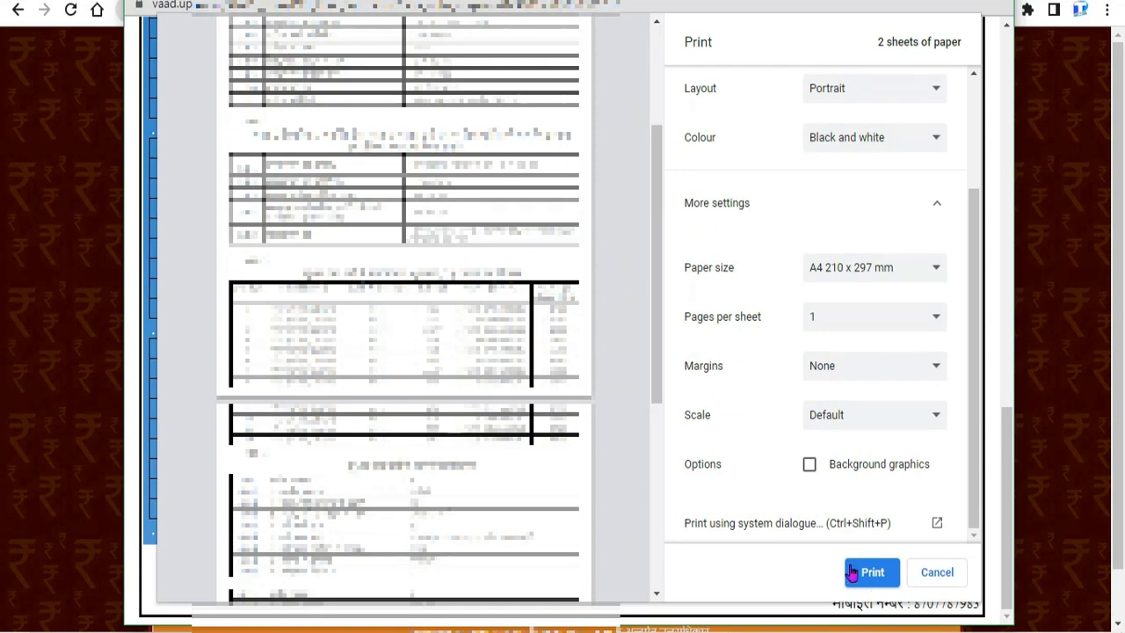
left_click_drag(652, 398, 663, 486)
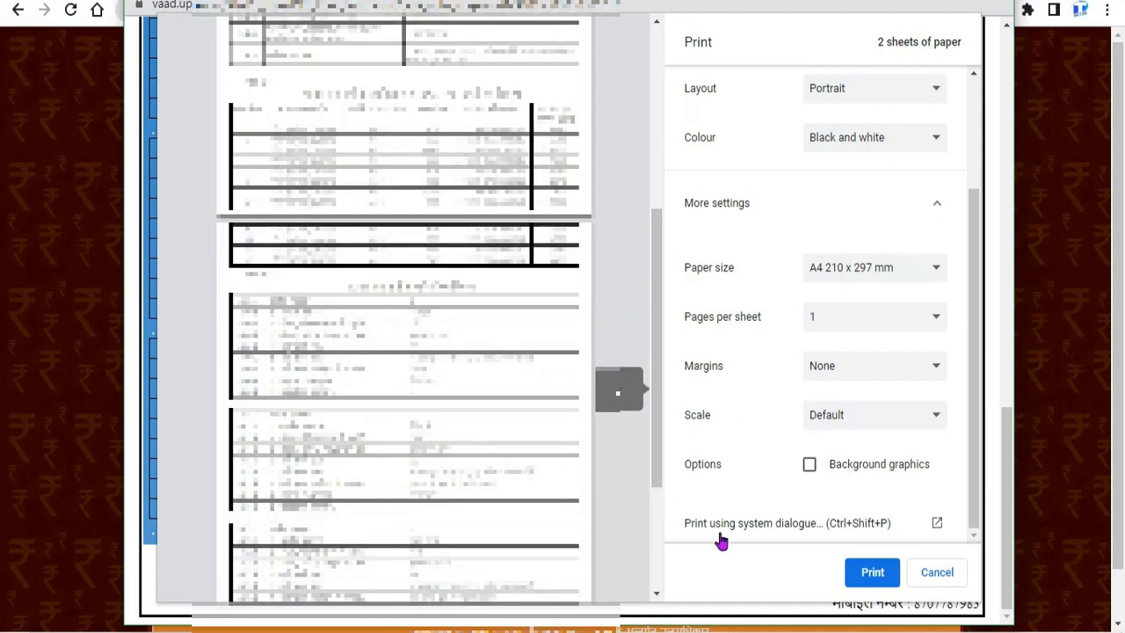
left_click(867, 572)
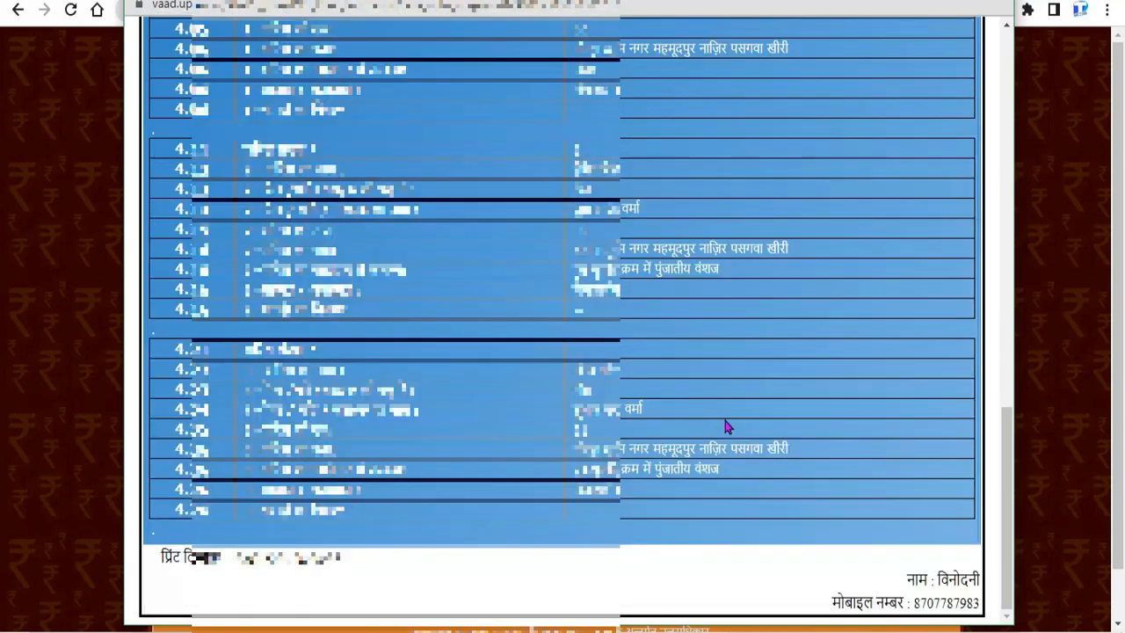